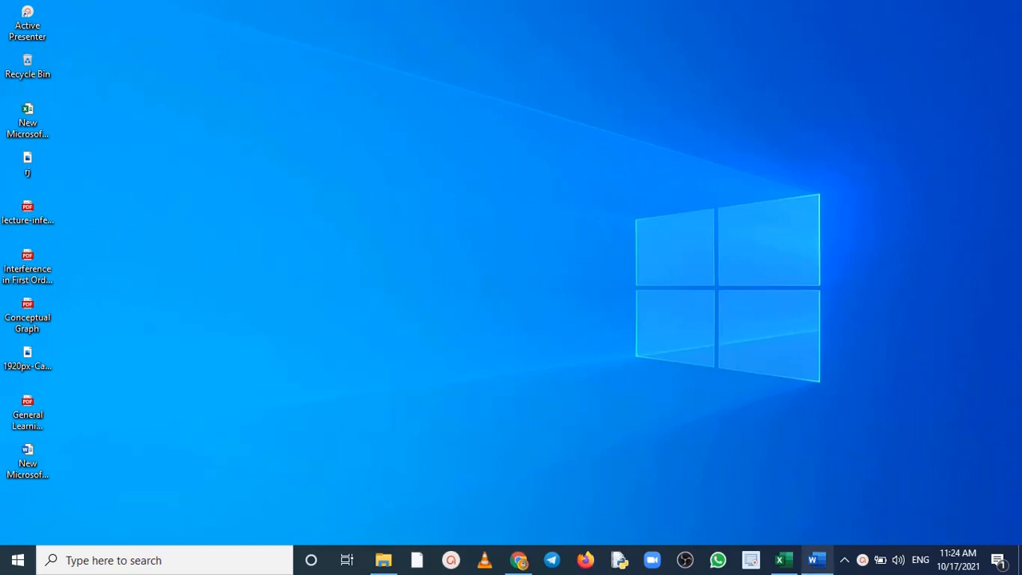
Switch to the Word document and read the HLOOKUP introduction, its four components and the function syntax
click(814, 560)
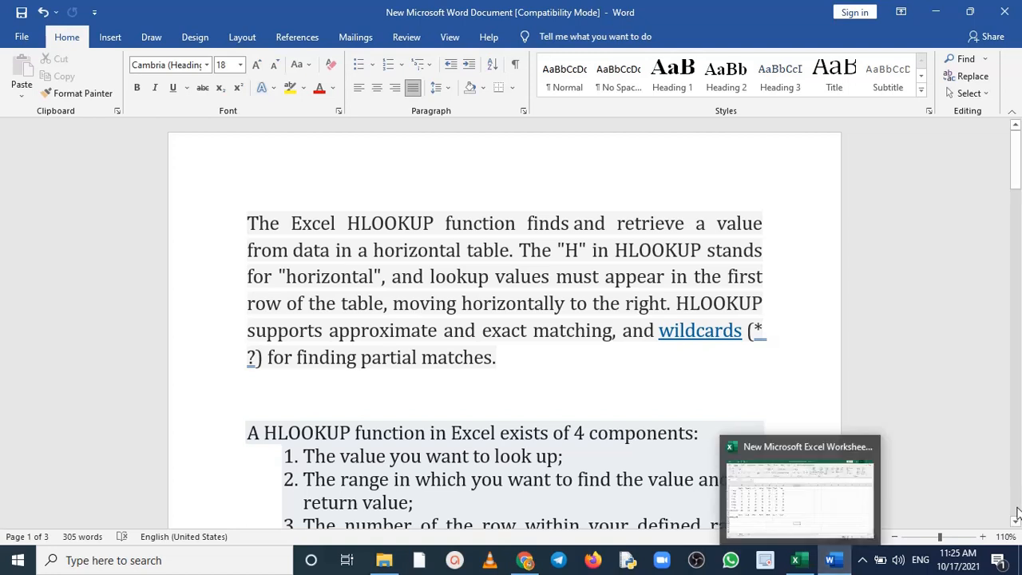
scroll(1015, 525, down, 6)
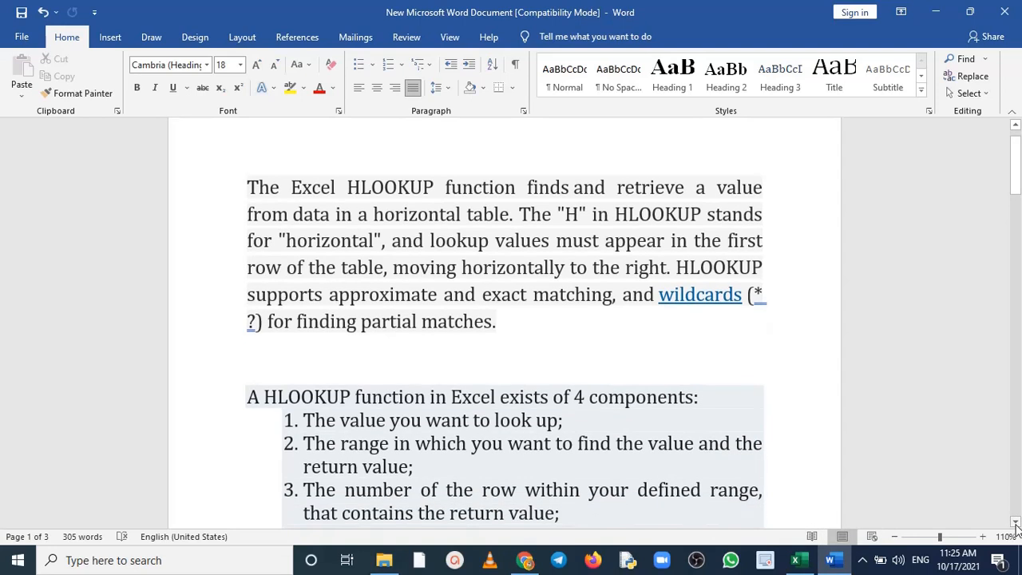
scroll(1015, 525, down, 4)
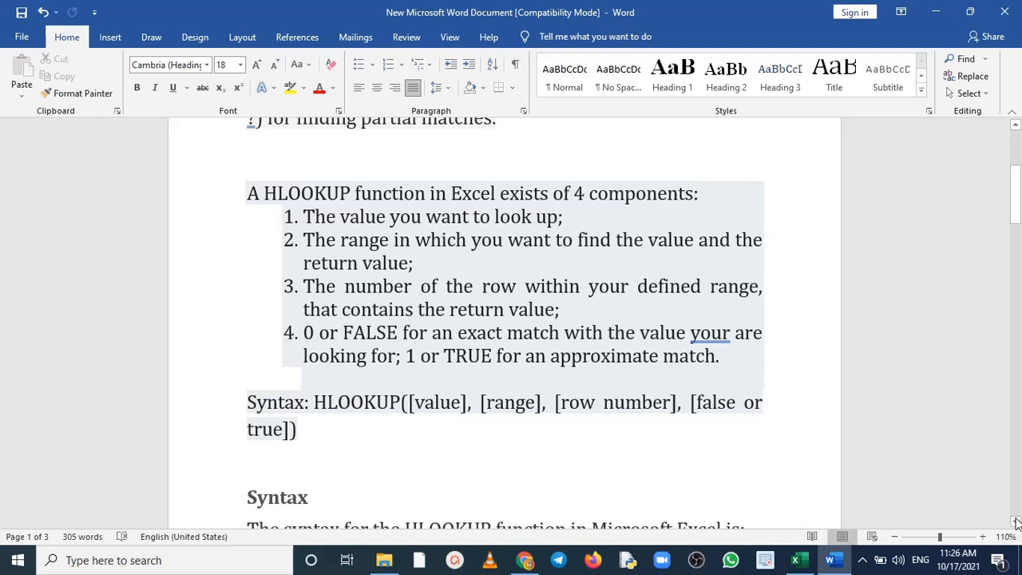
click(1015, 522)
click(1015, 522)
click(1015, 522)
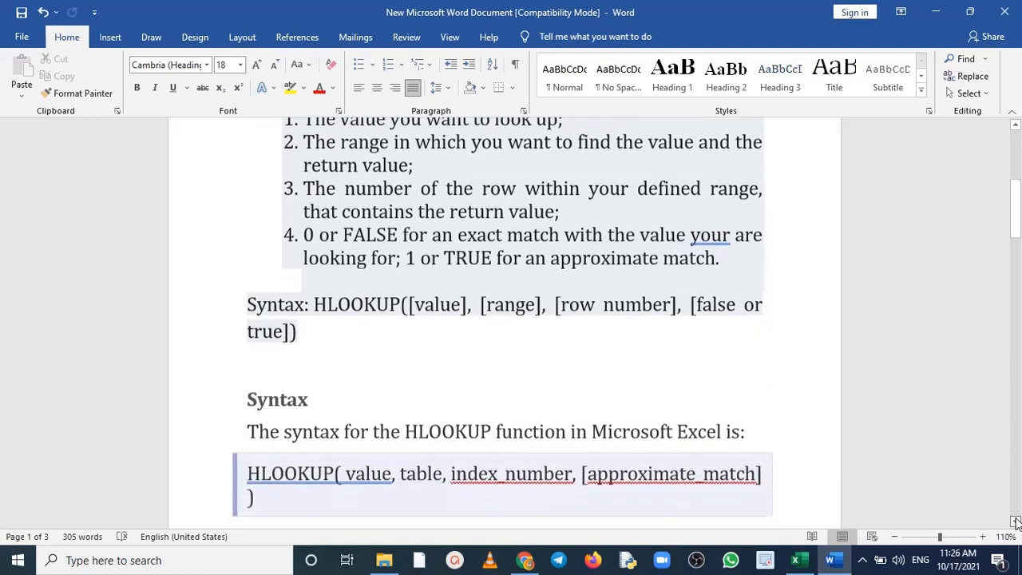
click(1015, 521)
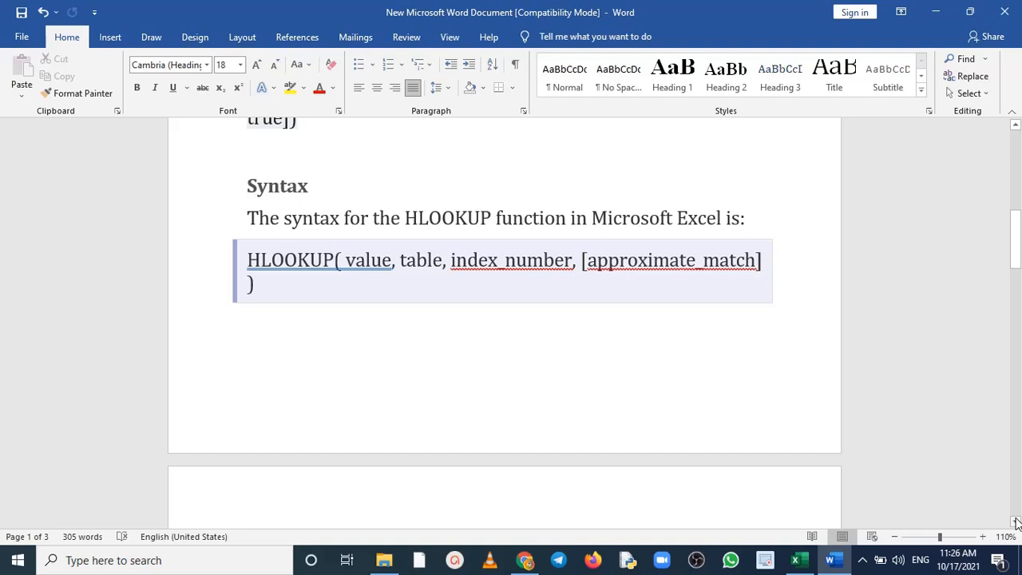
Read the Parameters or Arguments section covering value, table, index_number and approximate_match
click(1015, 522)
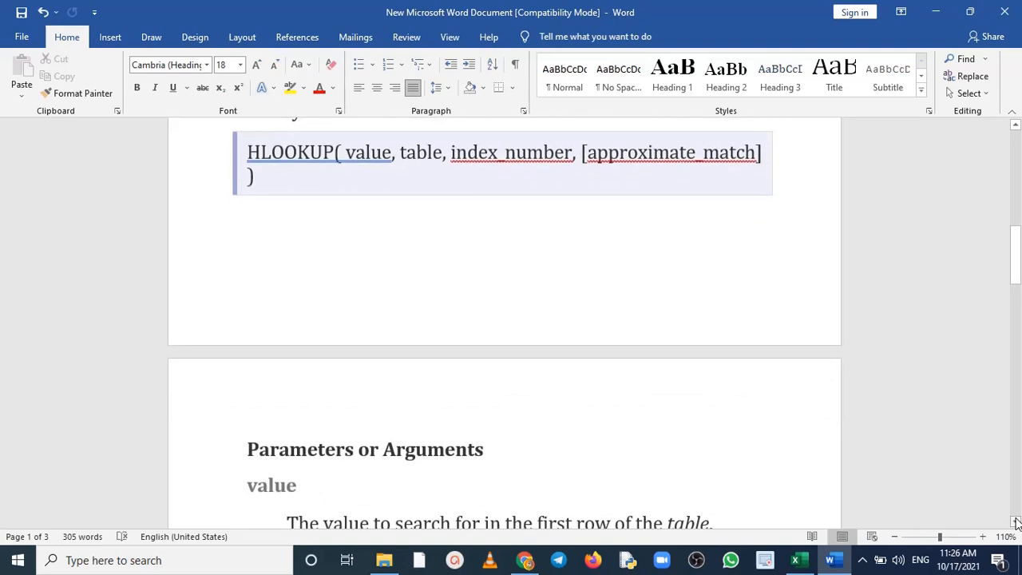
click(1015, 522)
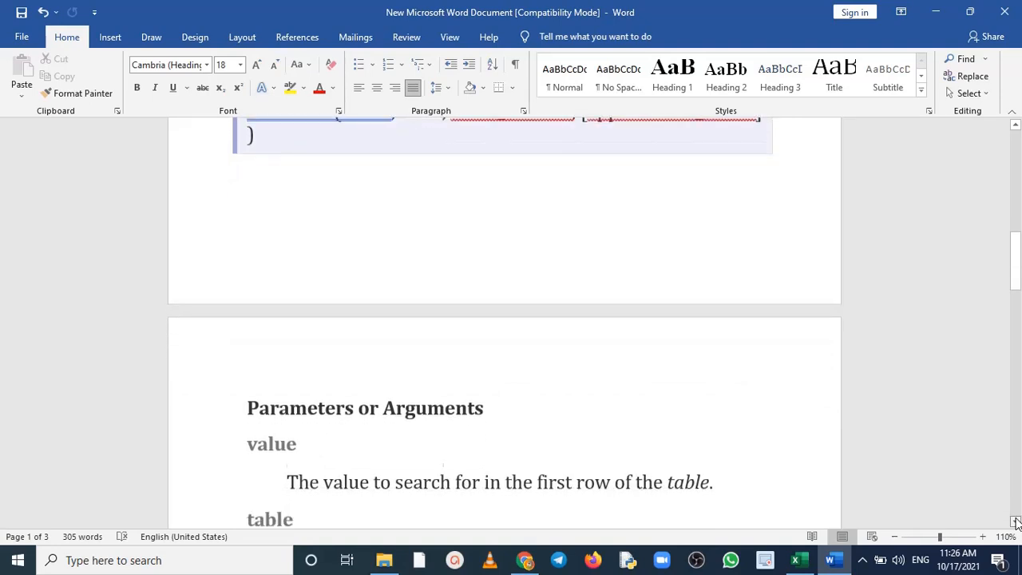
click(1015, 521)
click(1015, 522)
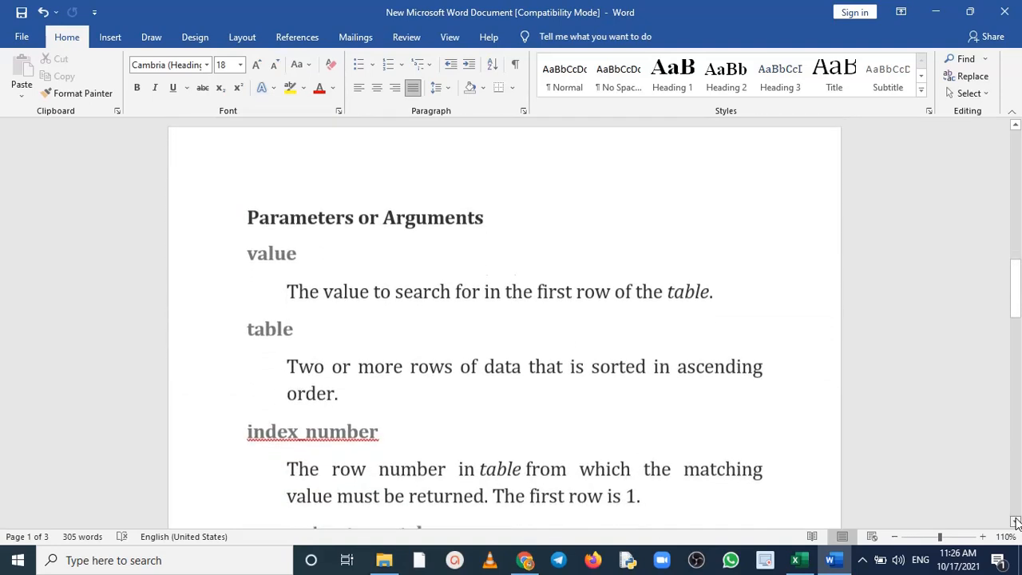
click(1015, 522)
click(1016, 522)
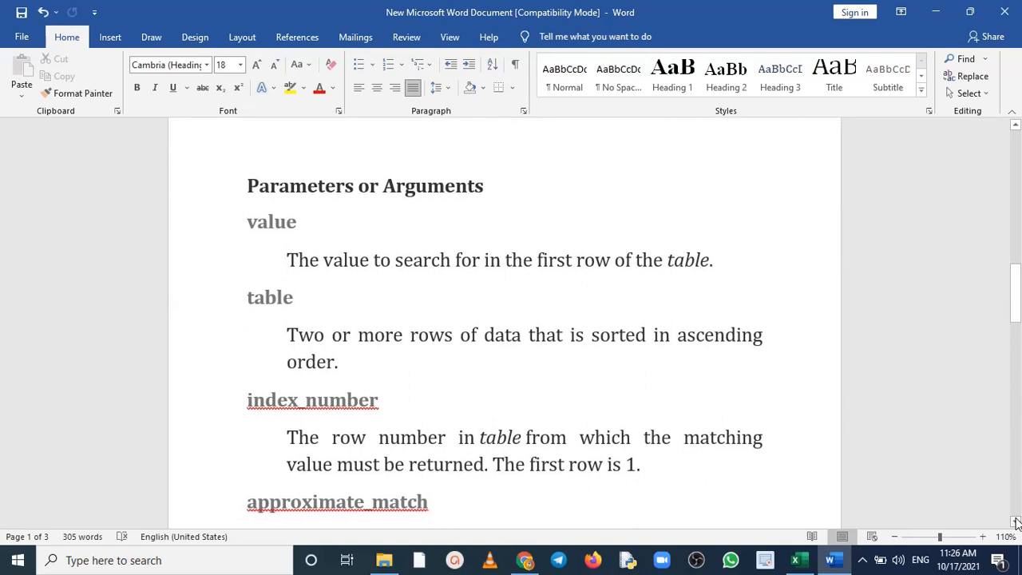
click(1015, 522)
click(1016, 522)
click(1015, 522)
click(1015, 522)
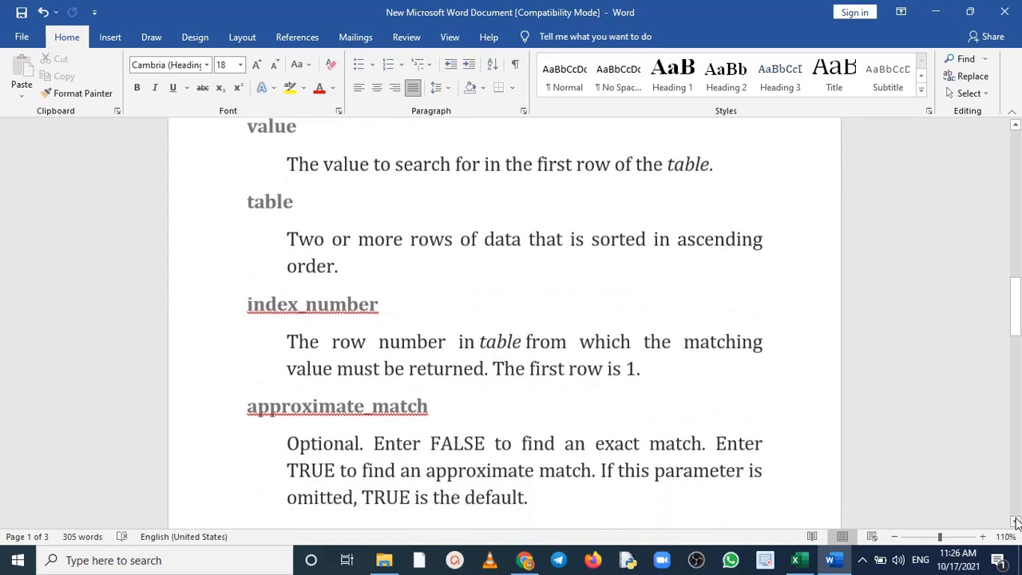
click(1015, 522)
click(1015, 522)
click(1015, 522)
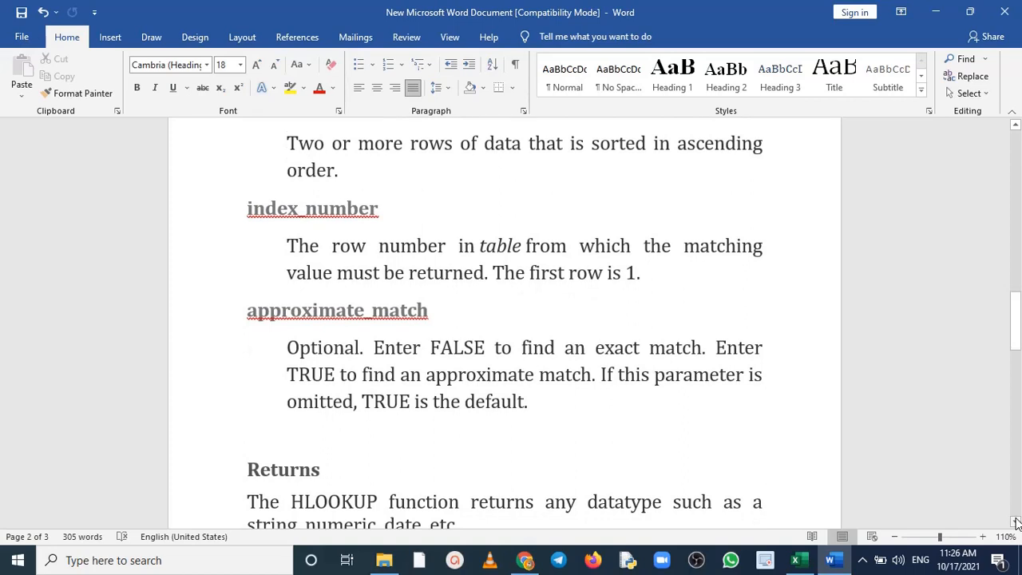
Read the start of the Returns section on HLOOKUP's returned datatypes and the FALSE setting for approximate_match
click(1015, 522)
click(1016, 522)
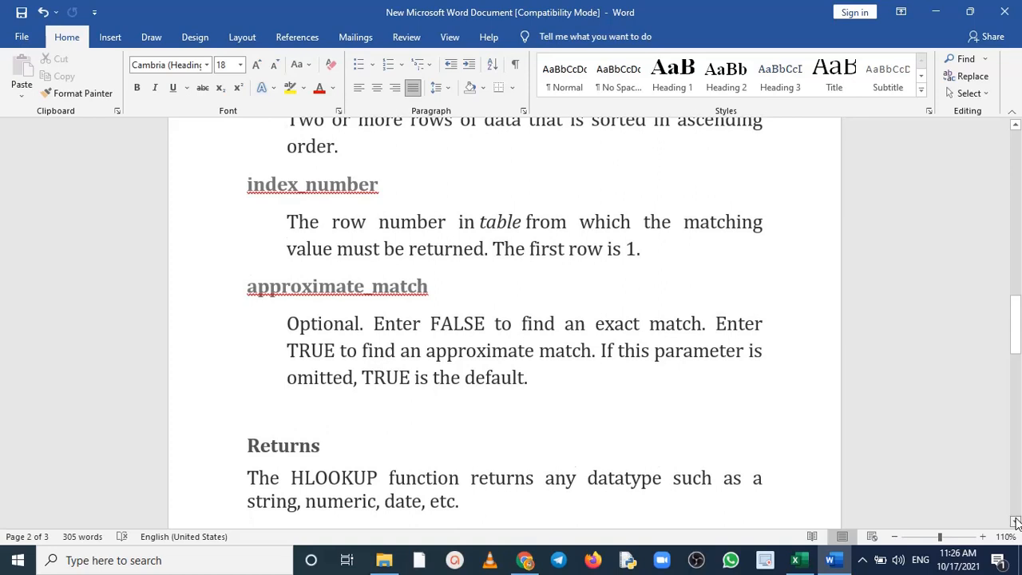
click(1016, 522)
click(1015, 522)
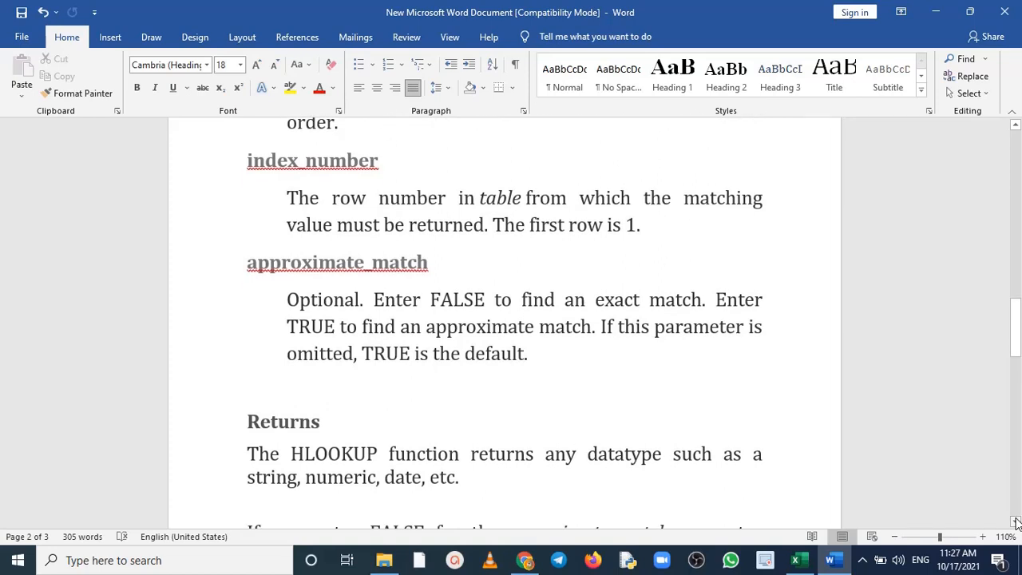
click(1015, 522)
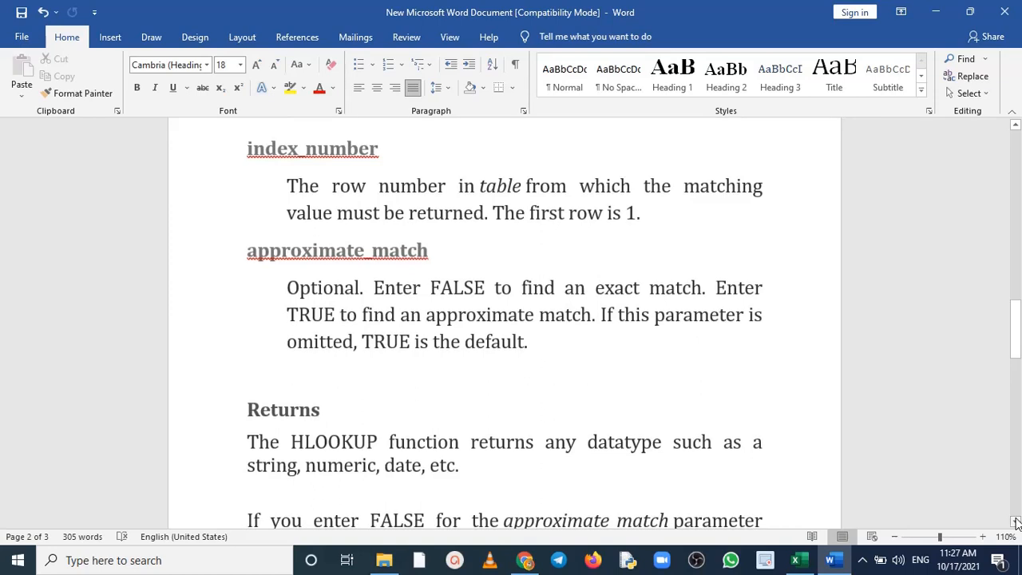
click(1015, 522)
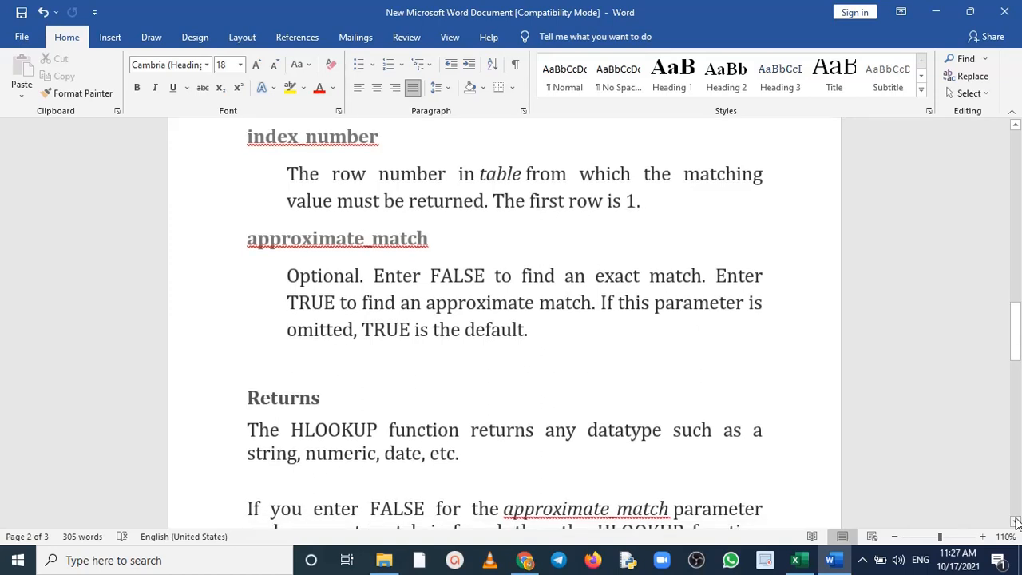
click(1016, 522)
click(1015, 522)
click(1015, 522)
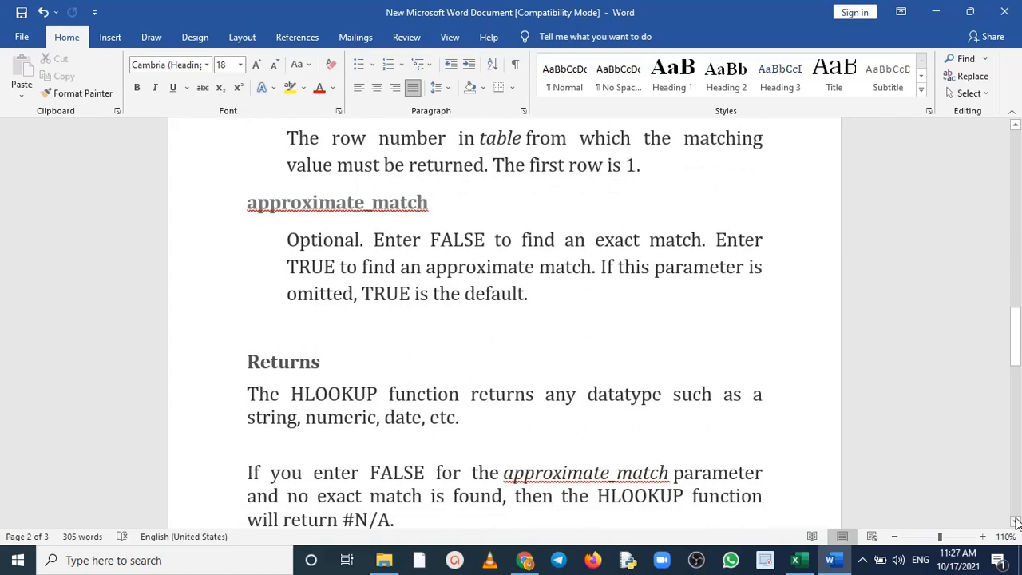
click(1015, 522)
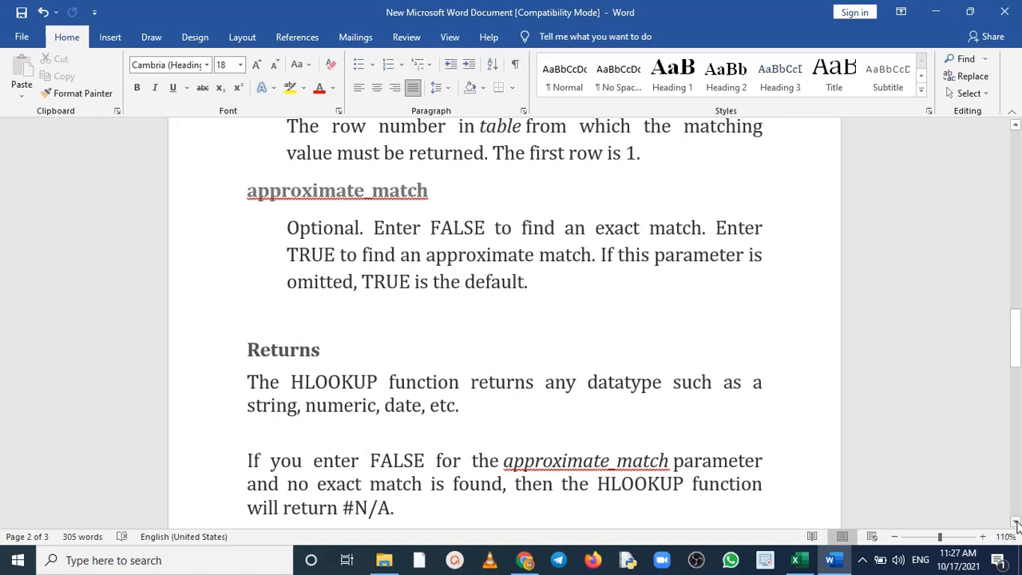
scroll(1016, 523, down, 3)
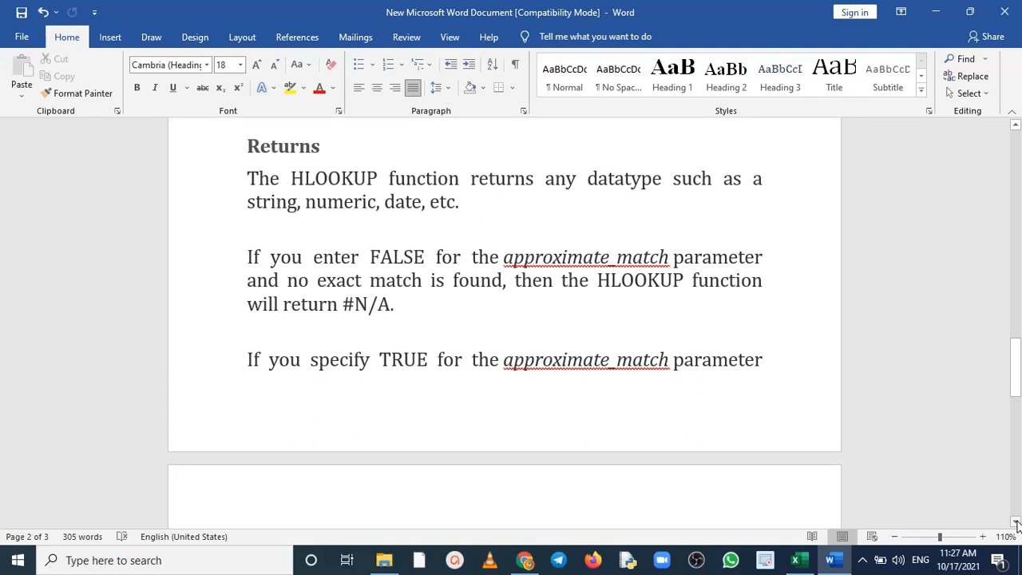
scroll(1016, 523, down, 3)
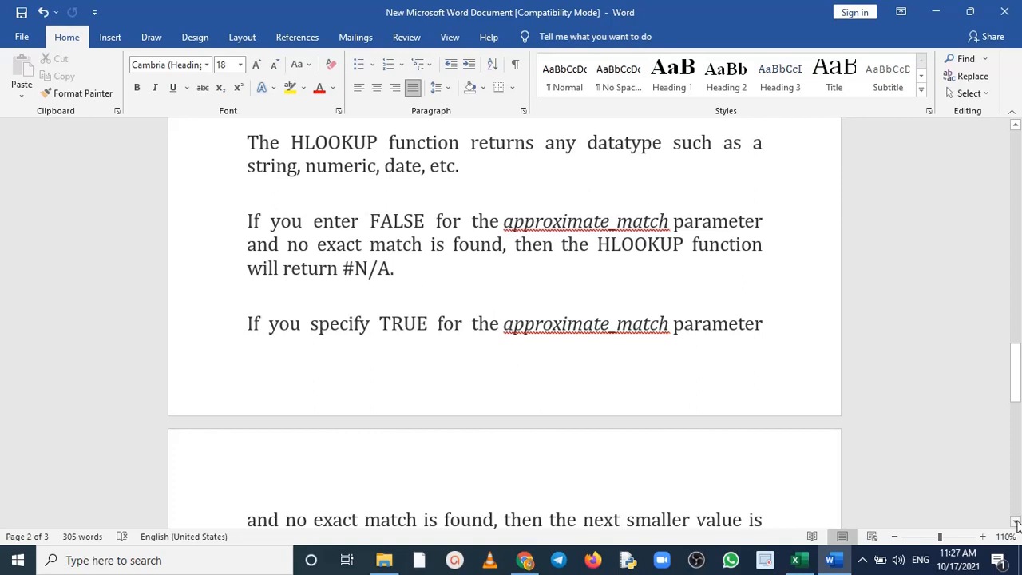
Read the rest of the Returns section on TRUE for approximate_match and on index_number values outside the table's range
click(1016, 524)
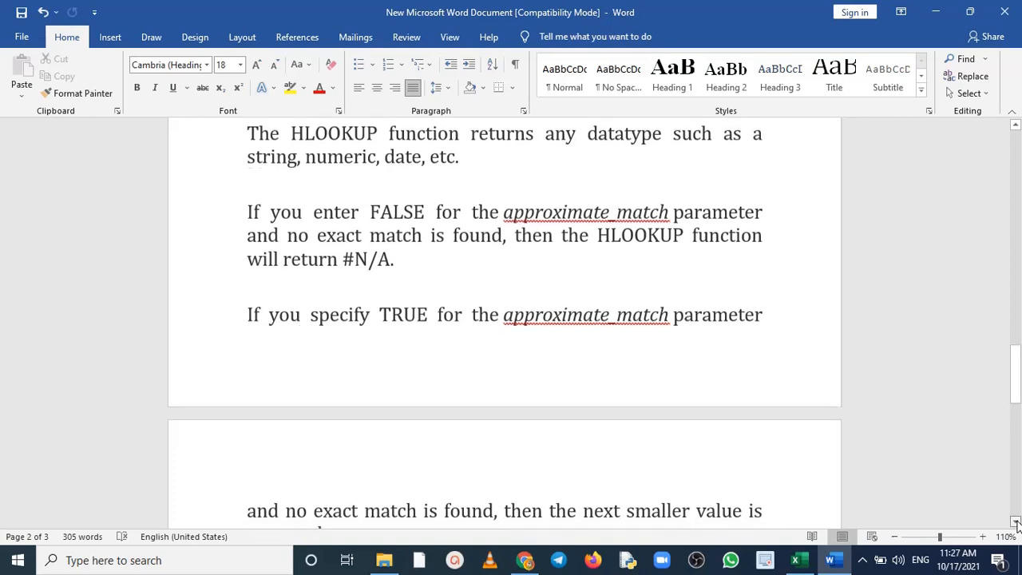
click(1016, 524)
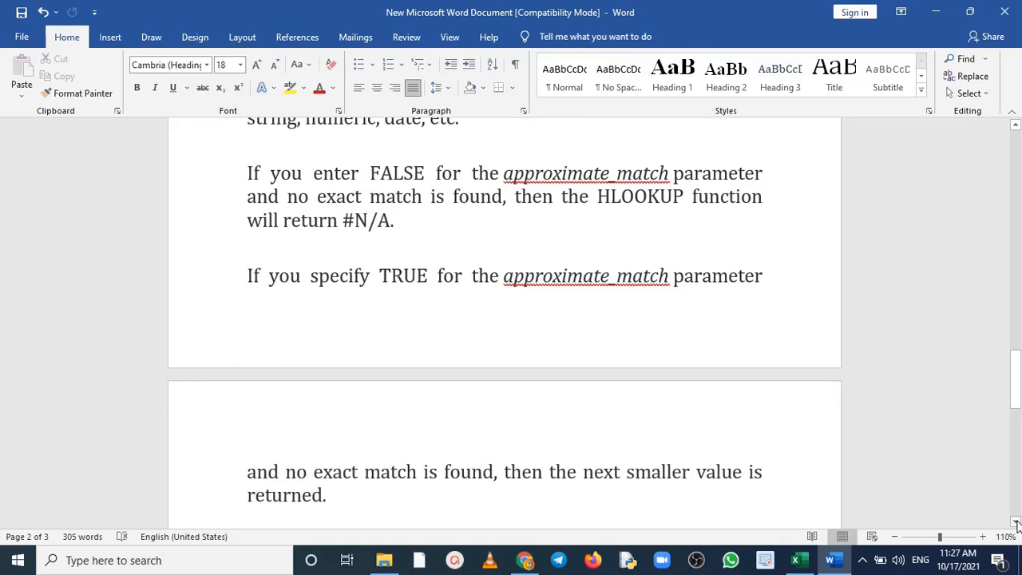
click(1016, 523)
click(1016, 524)
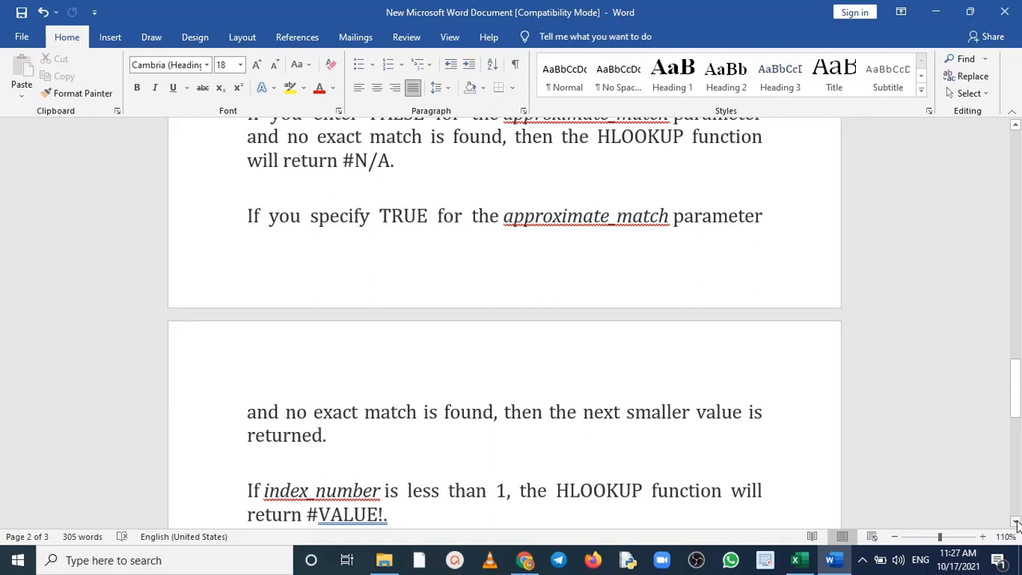
click(1016, 524)
click(1016, 524)
click(1016, 523)
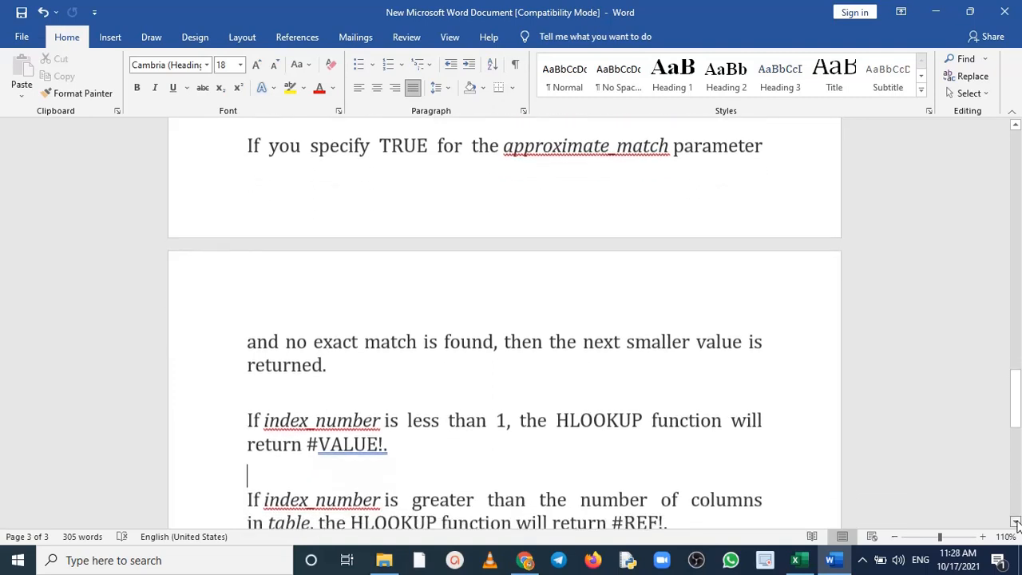
click(1016, 524)
click(1016, 524)
click(1016, 524)
click(1016, 524)
click(1016, 524)
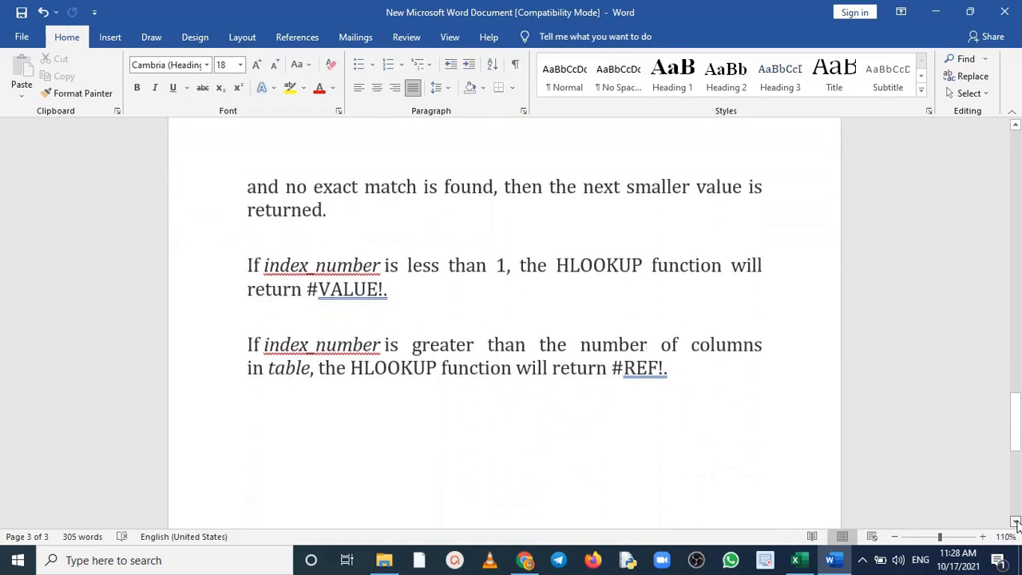
click(1016, 524)
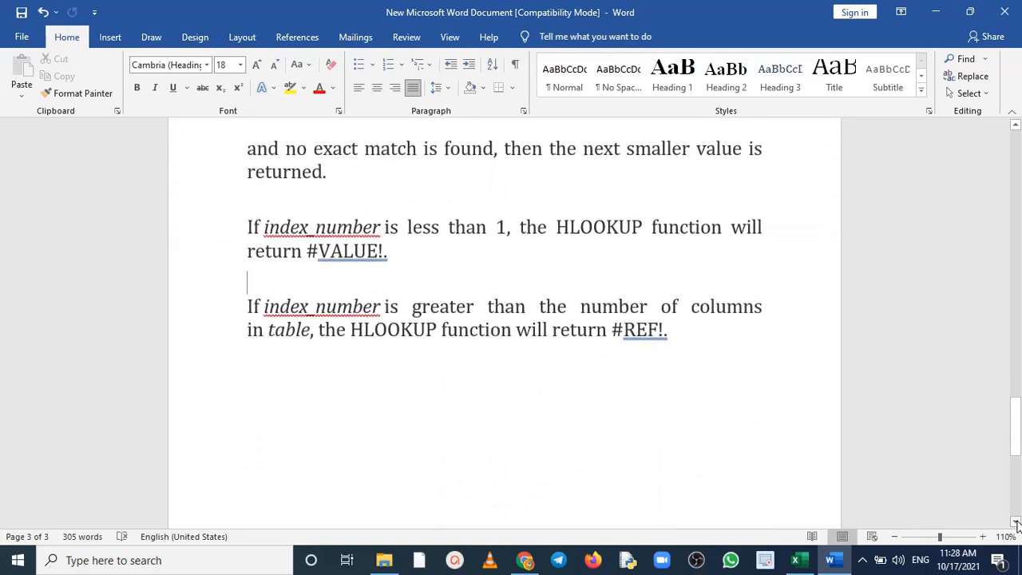
click(1016, 524)
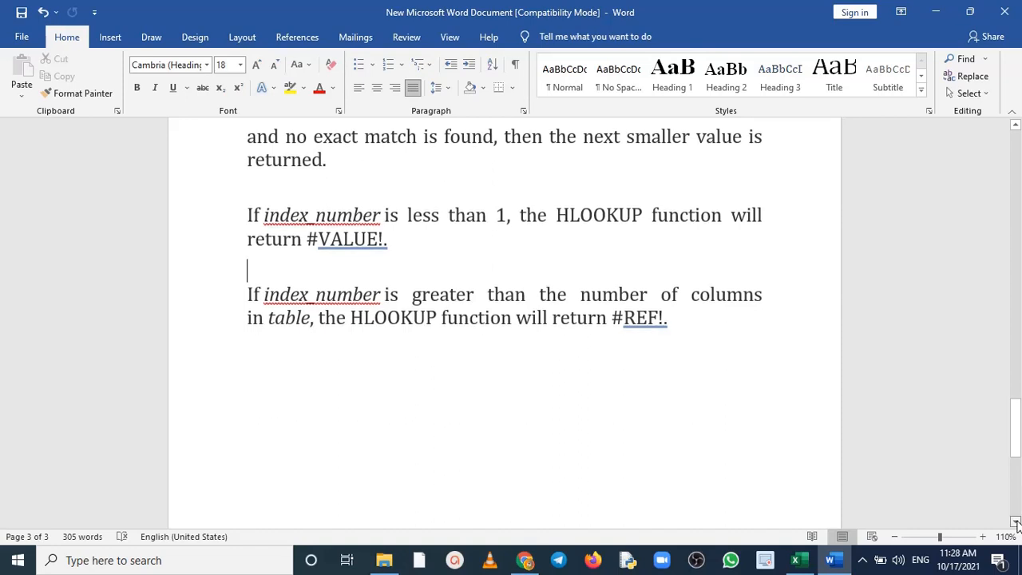
click(1016, 523)
click(1016, 523)
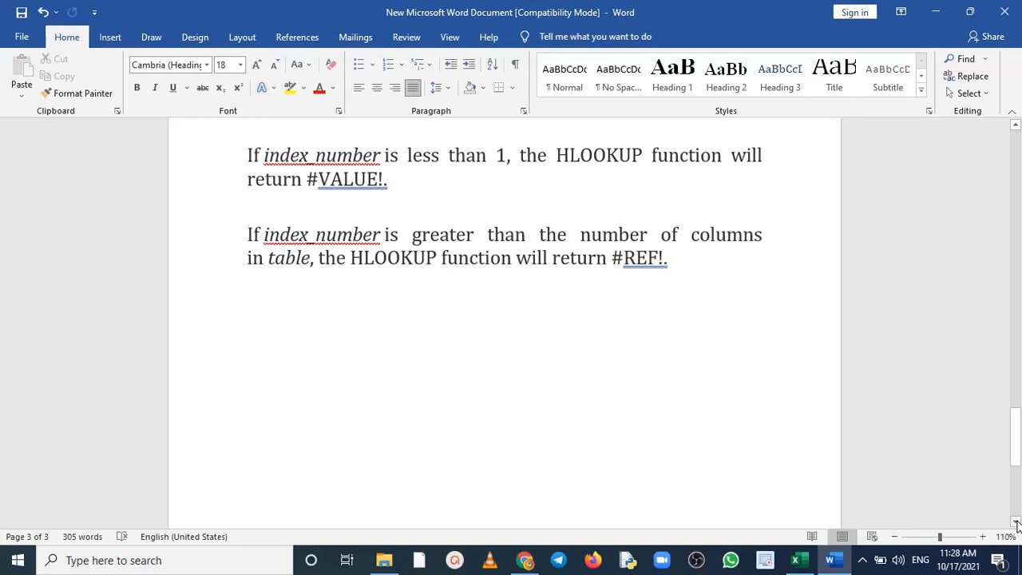
Go through to the end of the document, save it and close it
scroll(1016, 523, down, 5)
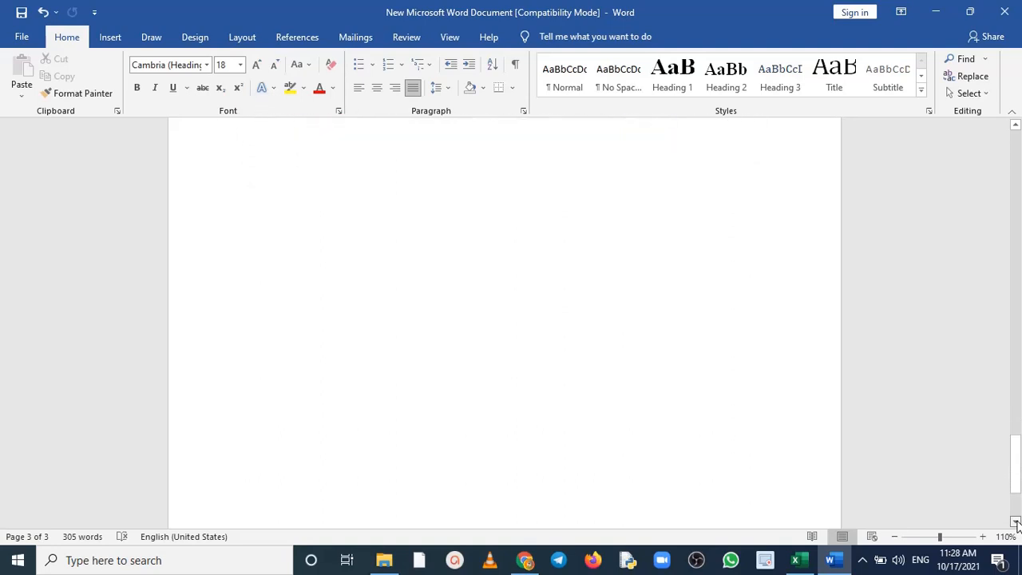
scroll(1016, 523, down, 3)
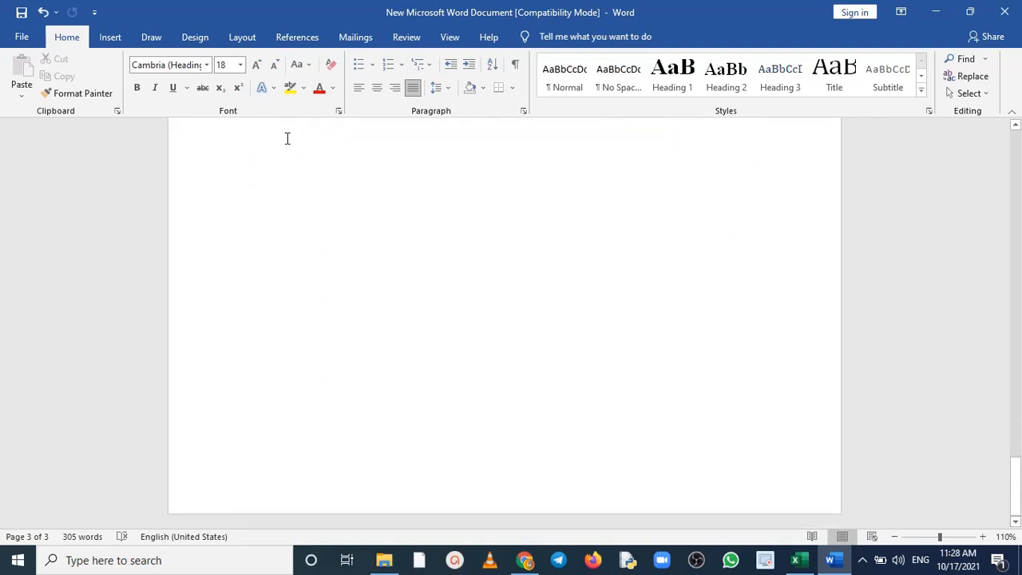
click(22, 12)
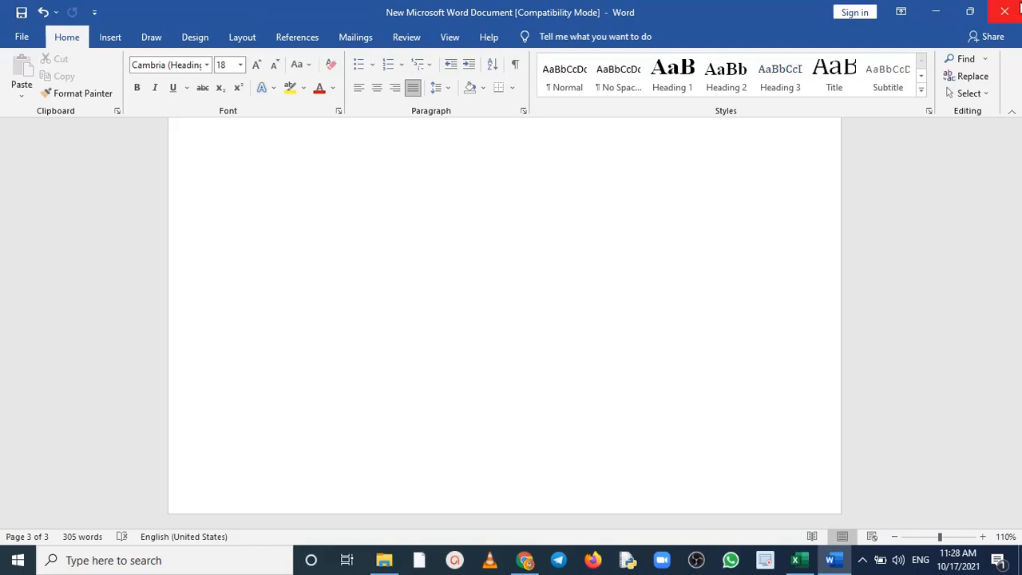
click(1019, 8)
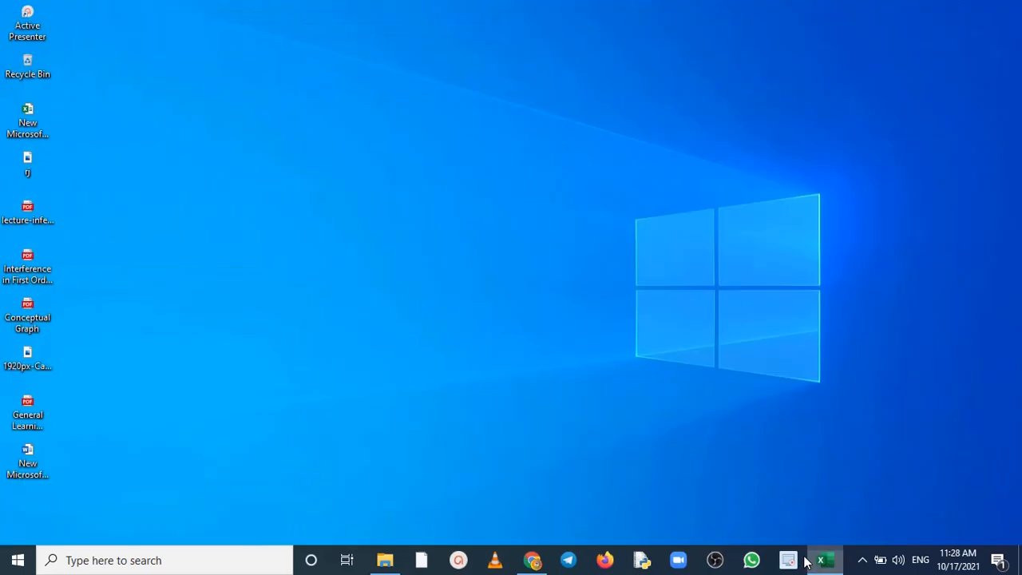
Switch to the Excel worksheet and start an HLOOKUP formula in B12 with "Banana" as the lookup value
click(798, 560)
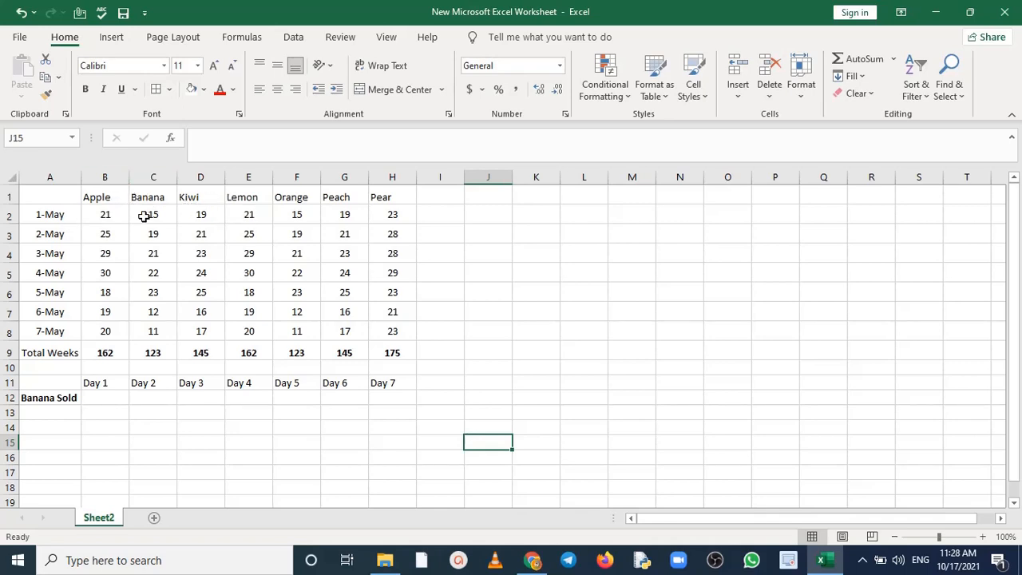
click(112, 398)
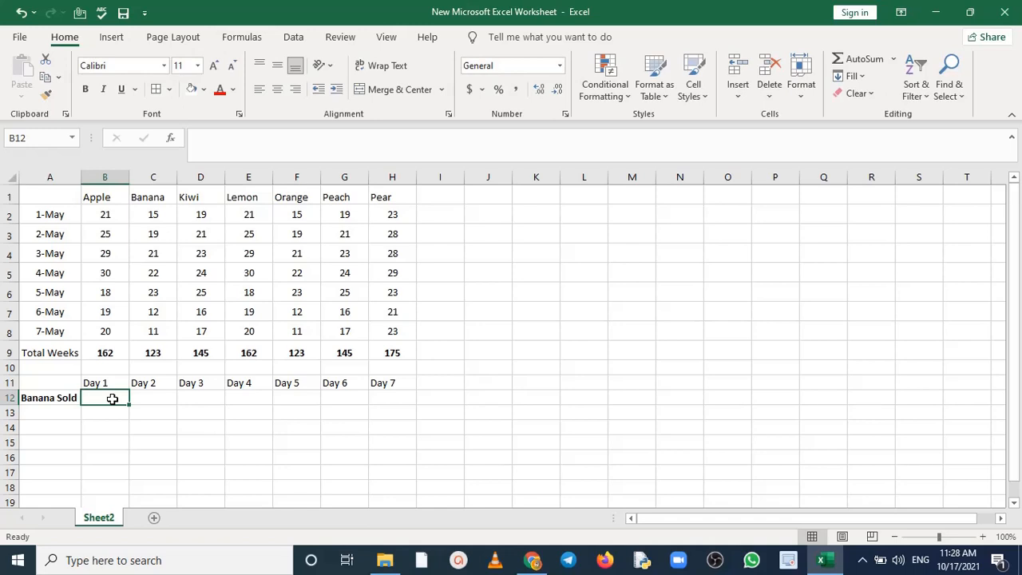
text(=)
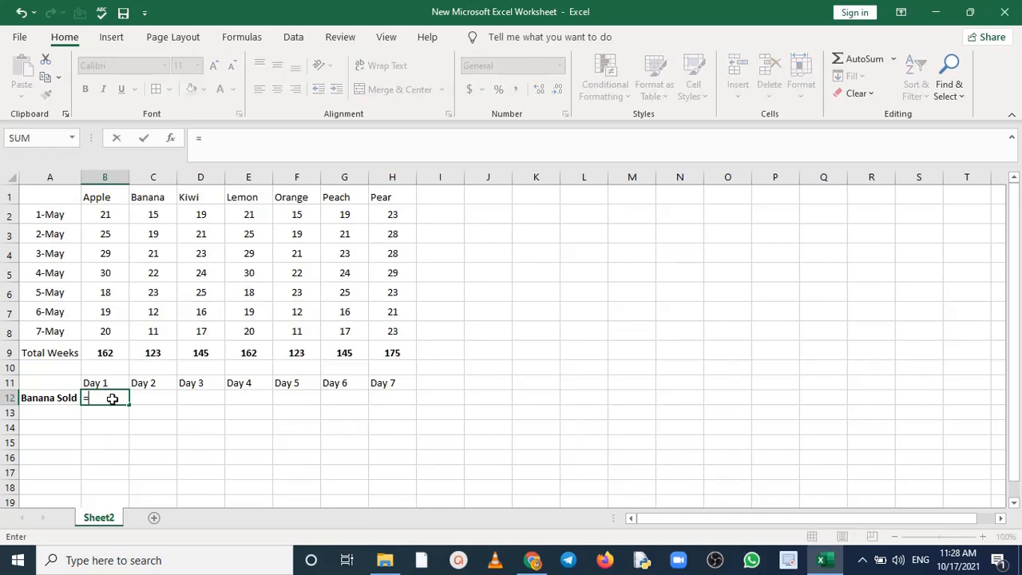
text(hlo)
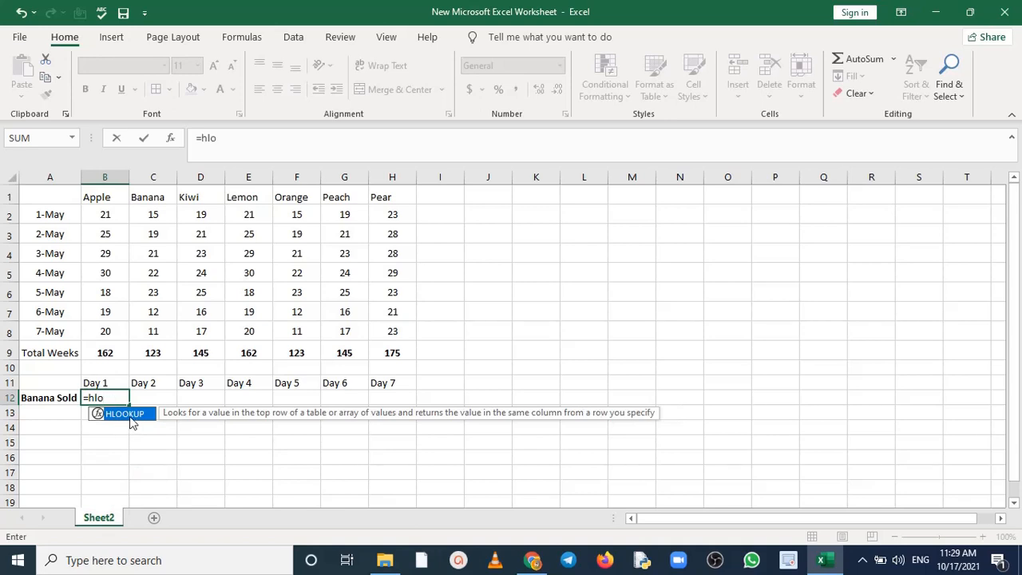
double_click(131, 417)
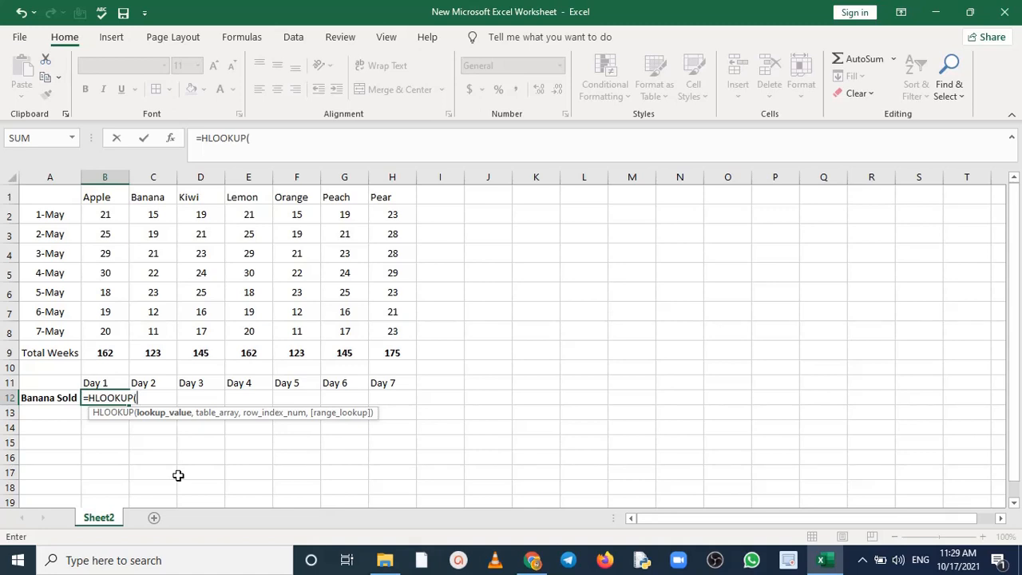
text("Banana",)
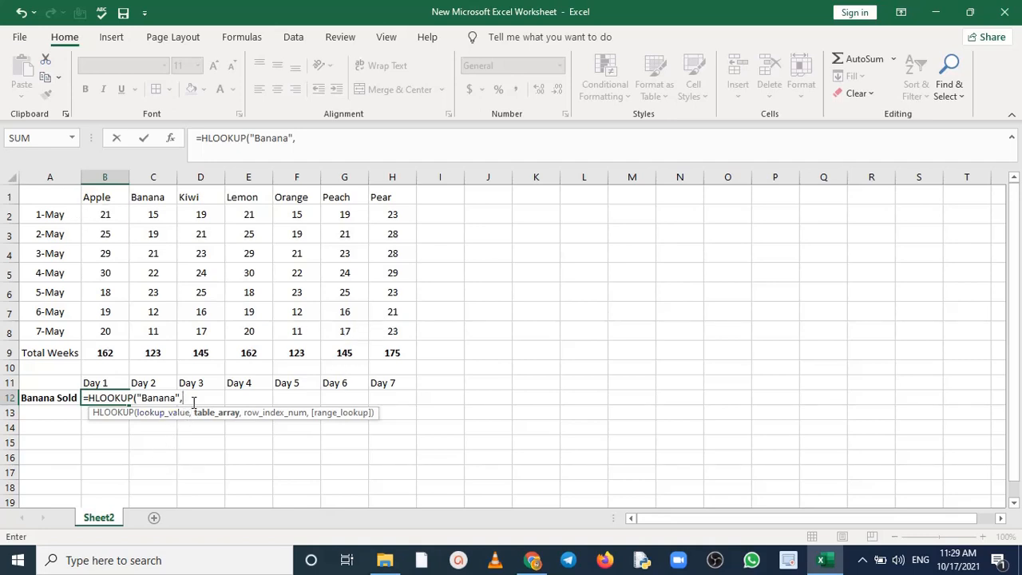
text(a1)
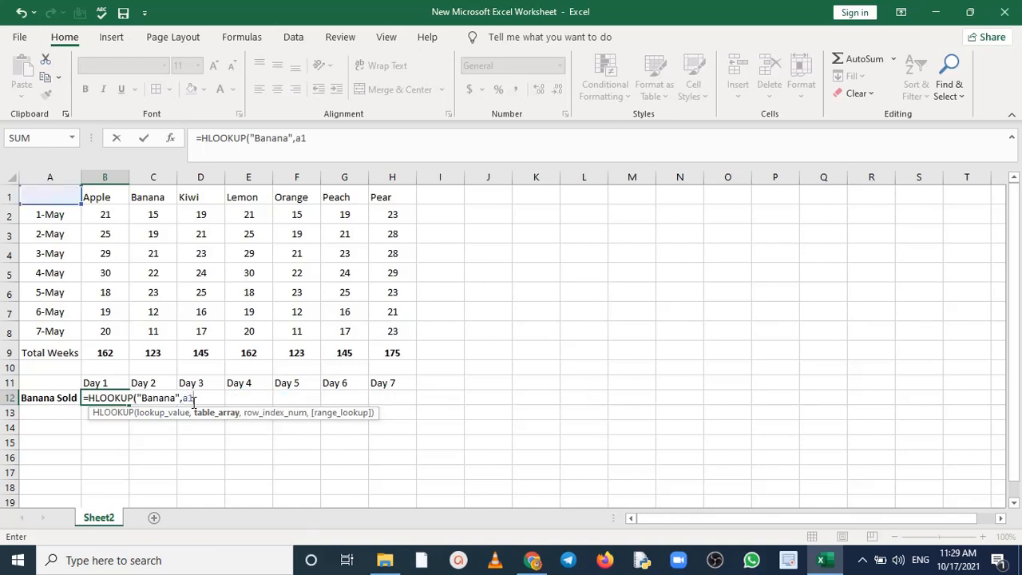
text(:h8)
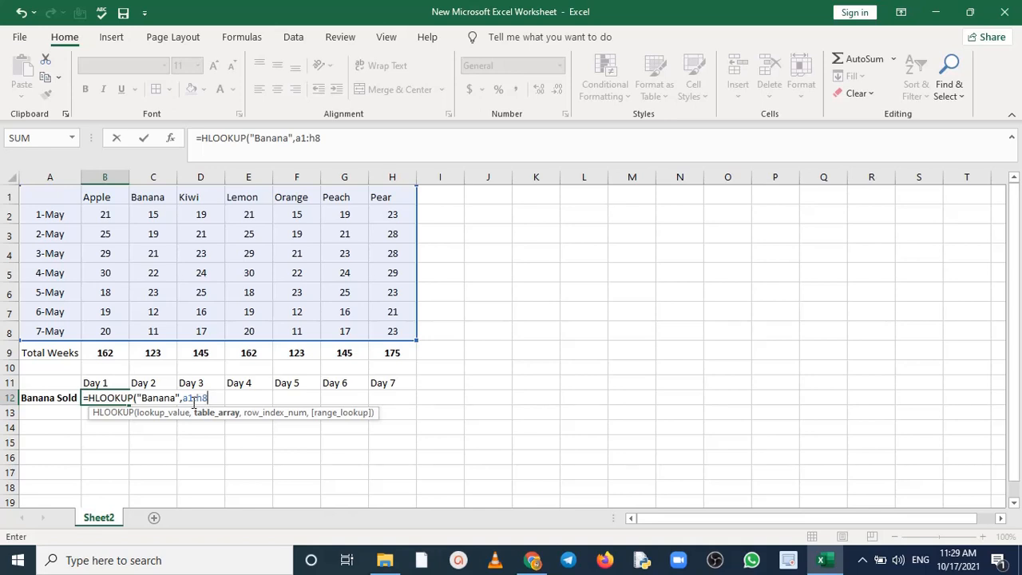
key(BackSpace)
key(BackSpace)
key(BackSpace)
key(BackSpace)
key(BackSpace)
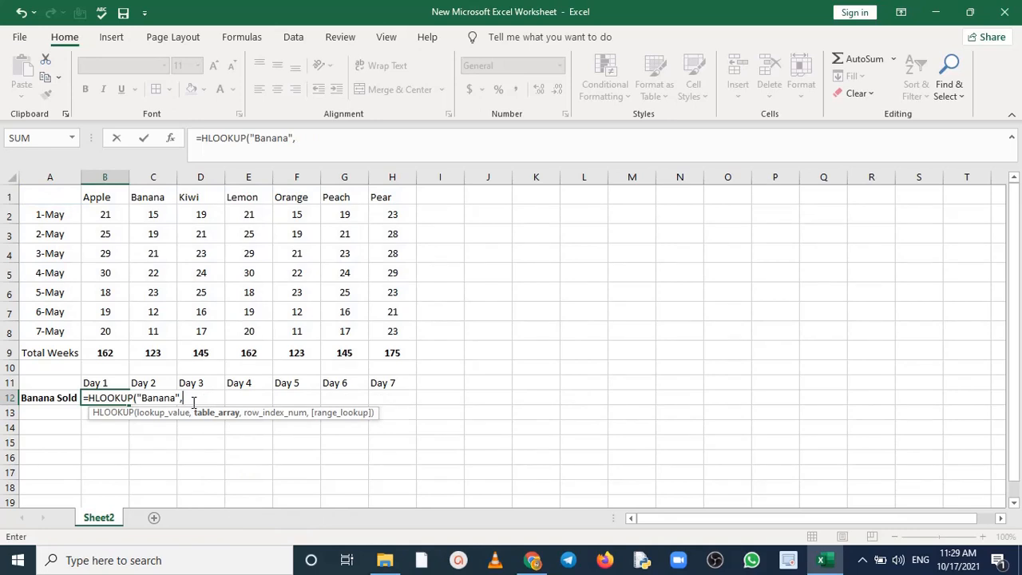
Complete the Day 1 HLOOKUP formula with table array $A$1:$H$8, row index 2 and TRUE for approximate match
text($a$1)
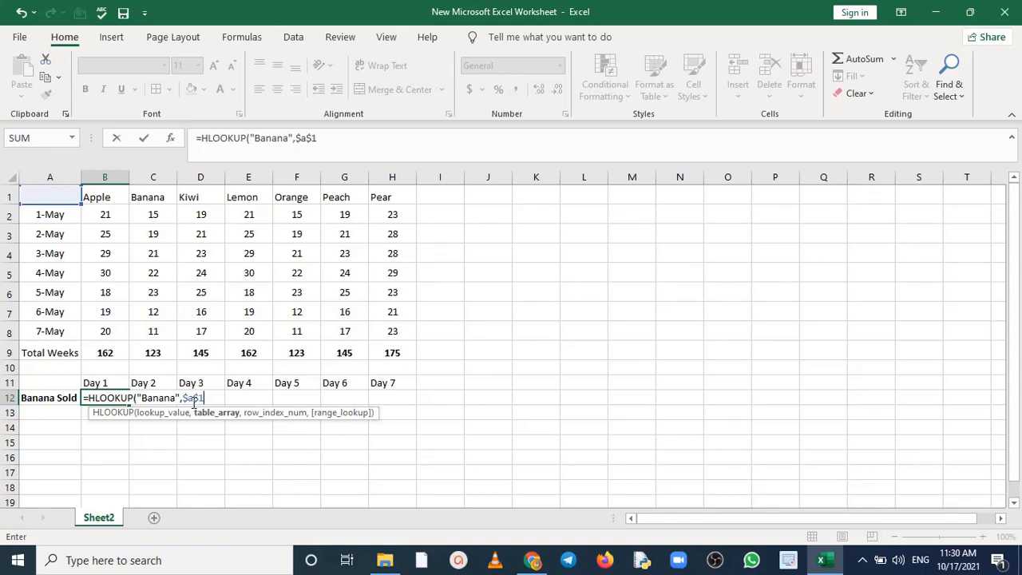
text(:)
text($h$8)
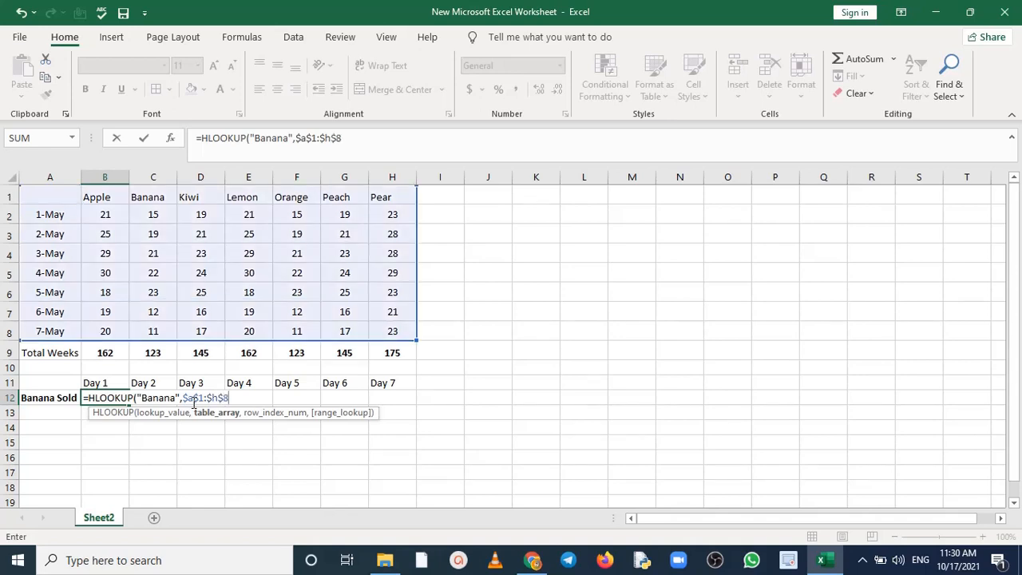
text(,)
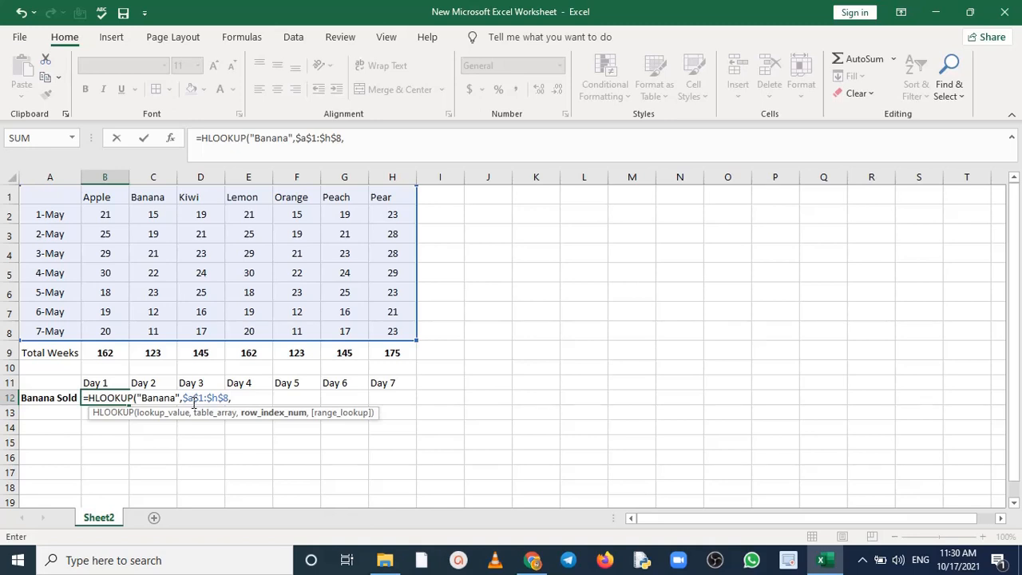
text(2,)
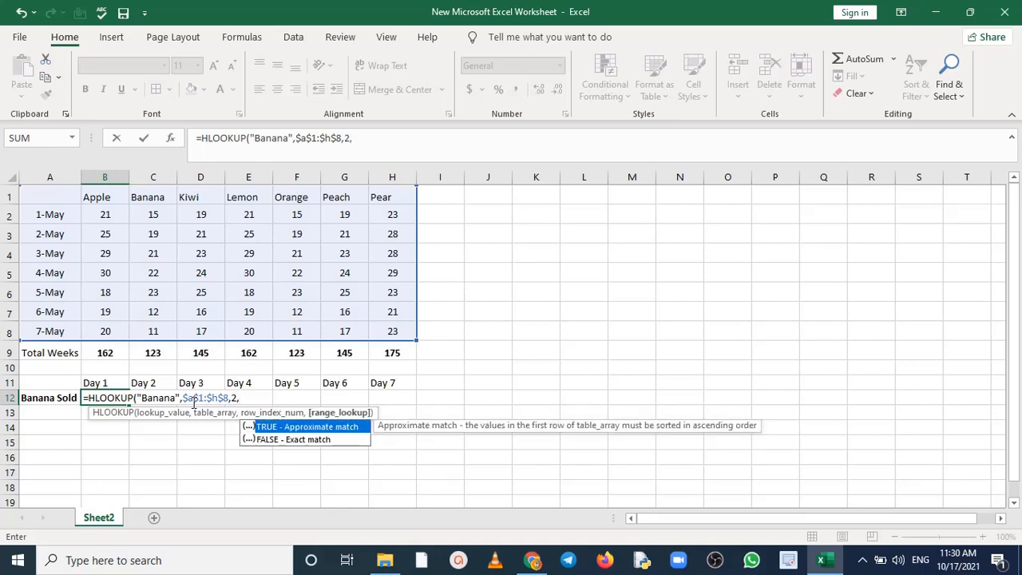
double_click(281, 426)
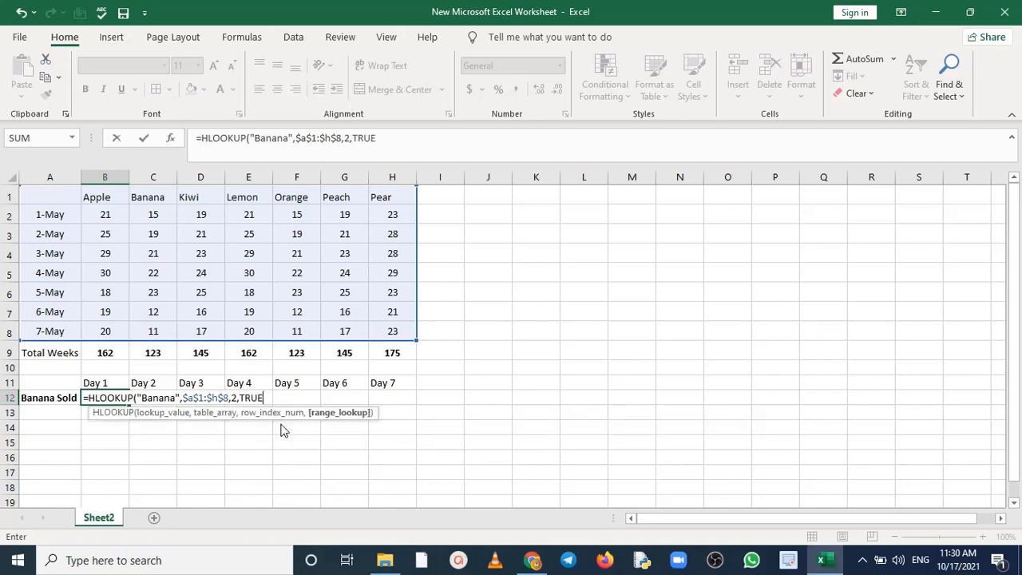
text())
key(Return)
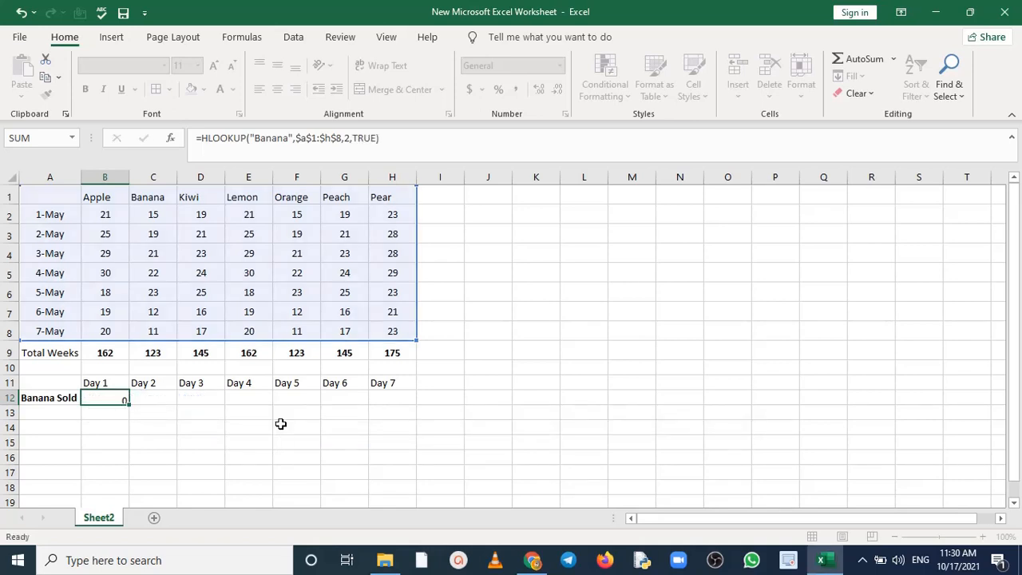
Copy the Day 1 formula into the Day 2 cell C12 and set its row index to 3
click(123, 397)
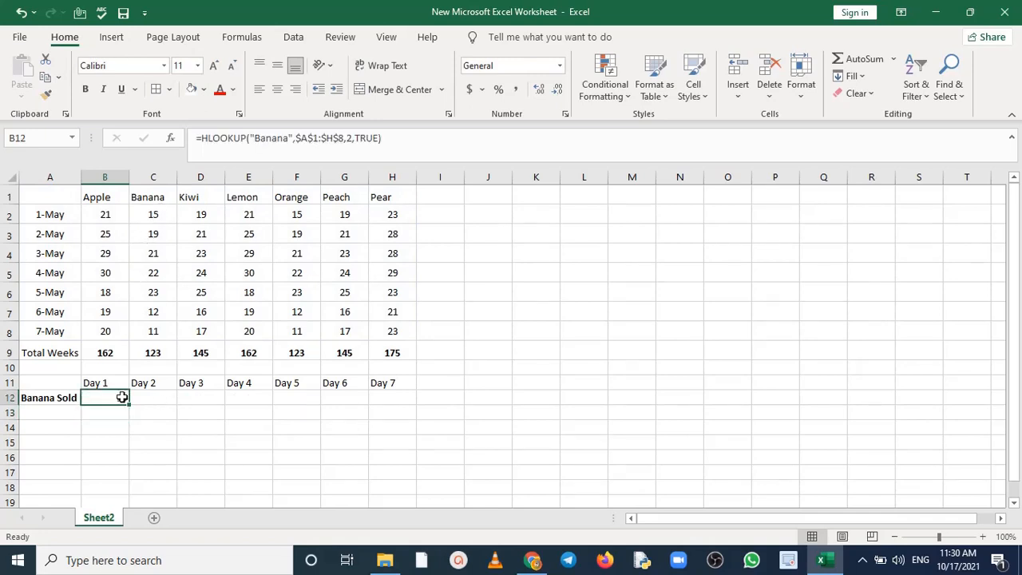
key(ctrl+c)
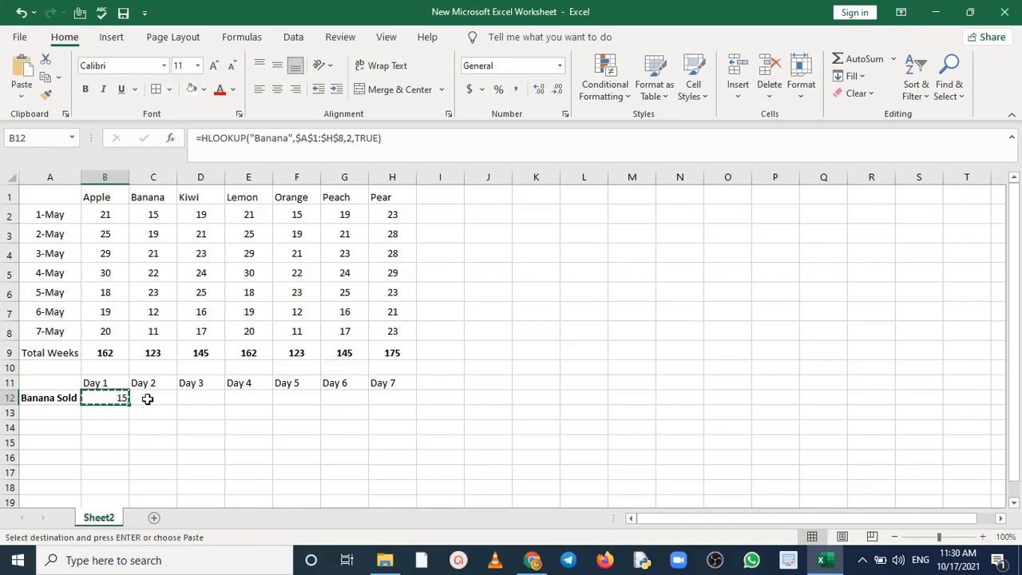
click(149, 397)
key(ctrl+v)
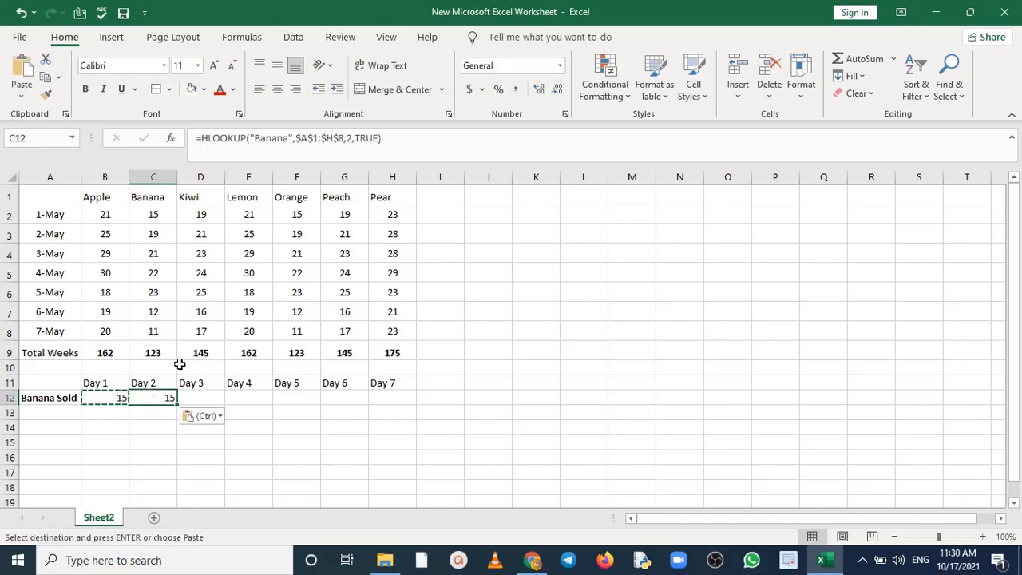
click(349, 138)
double_click(349, 138)
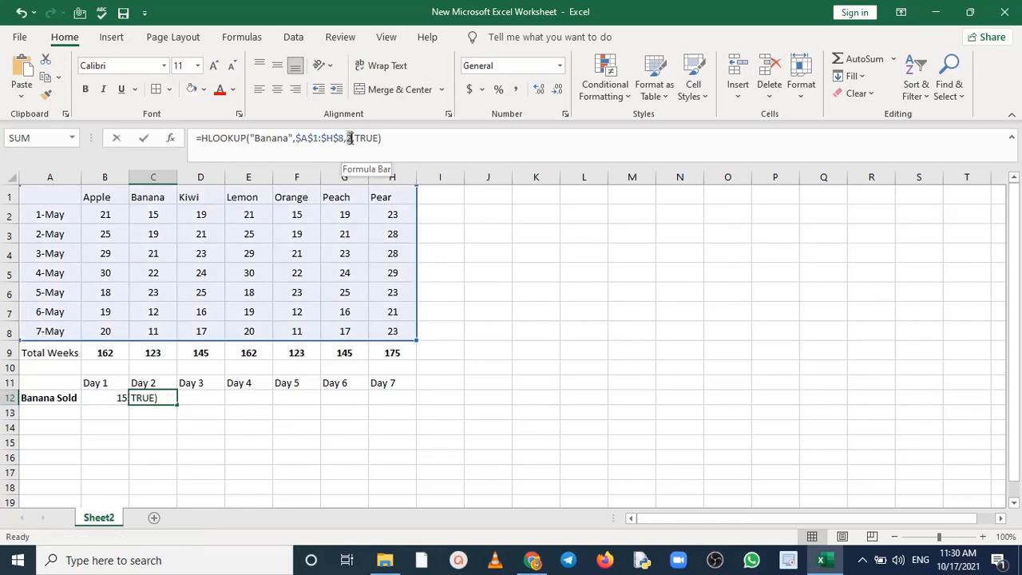
text(3)
key(Return)
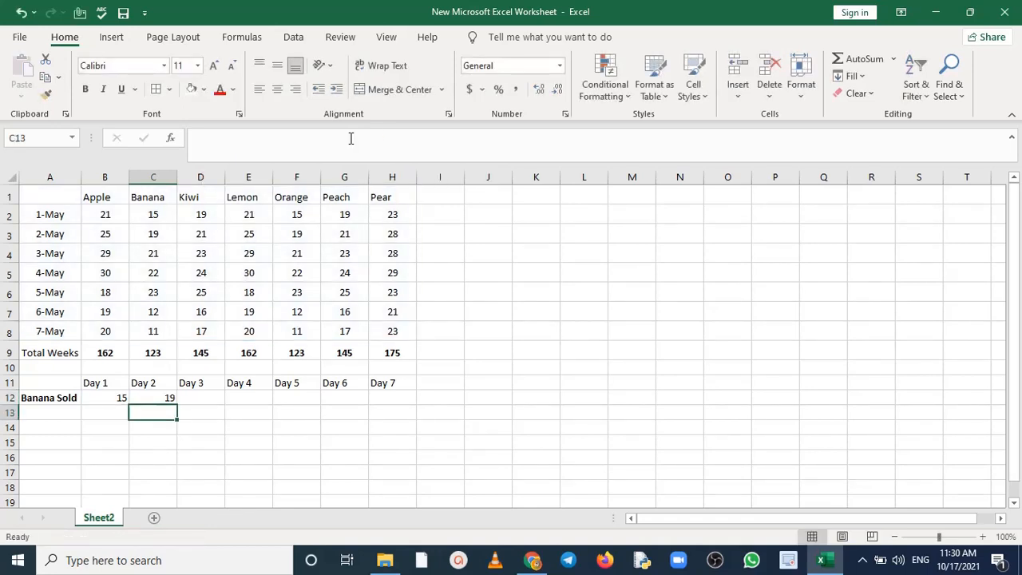
Copy the Day 2 formula into the Day 3 cell D12 and set its row index to 4
click(173, 399)
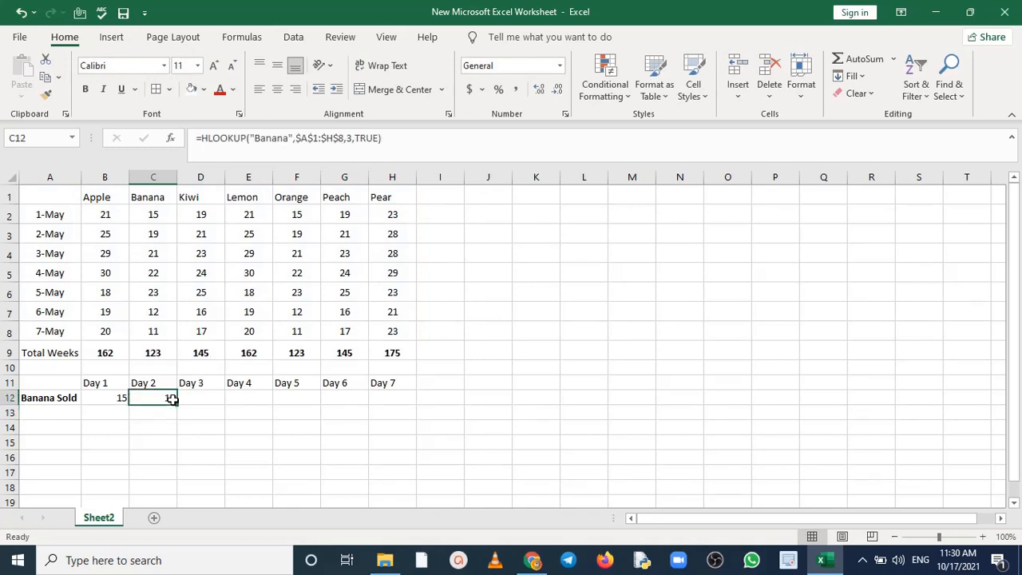
key(ctrl+c)
click(198, 399)
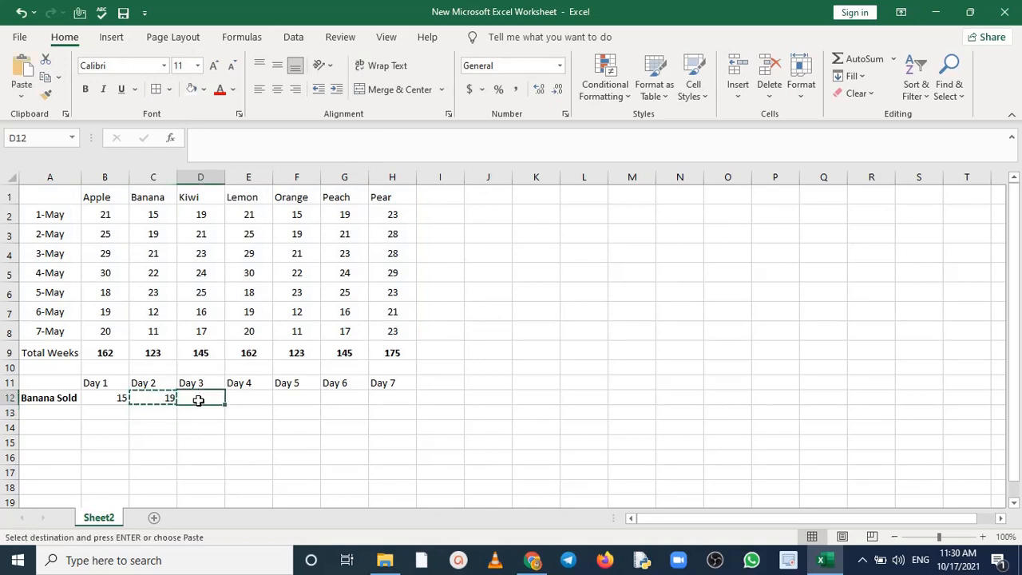
key(ctrl+v)
click(349, 138)
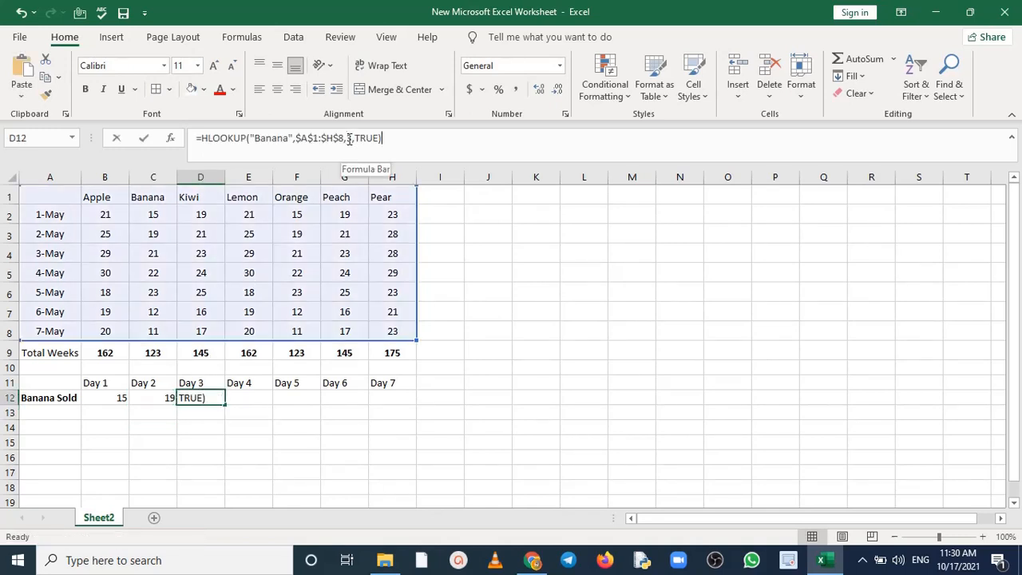
key(BackSpace)
text(4)
key(Return)
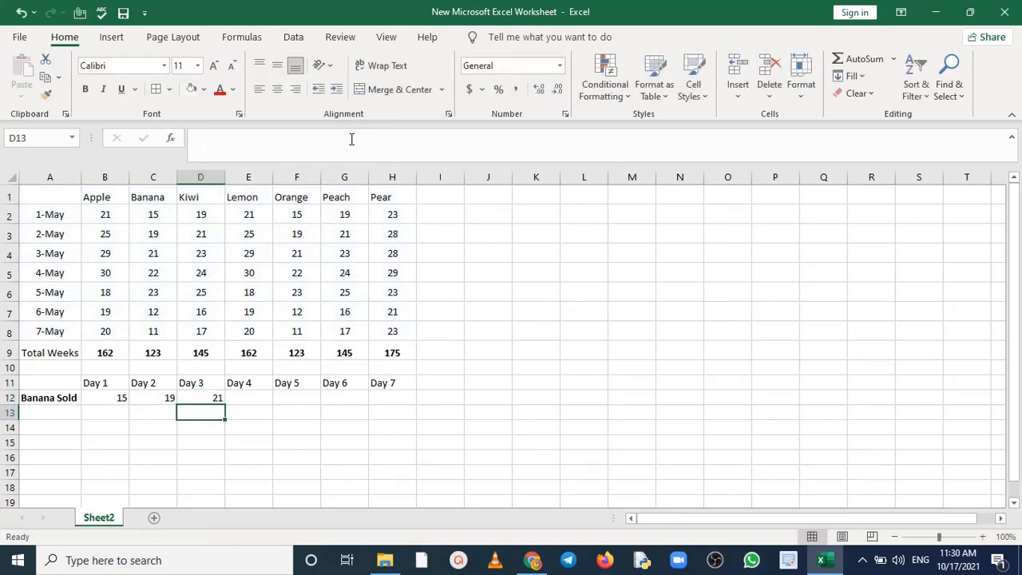
Enter the formula =B12 in cell B13, below the Day 1 Banana Sold value
drag(110, 399, 196, 396)
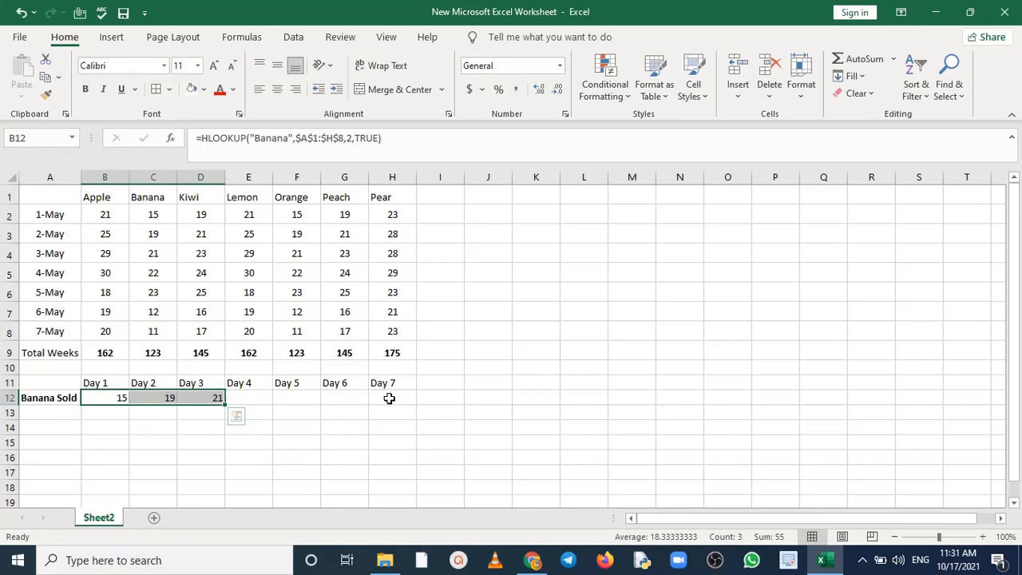
click(121, 414)
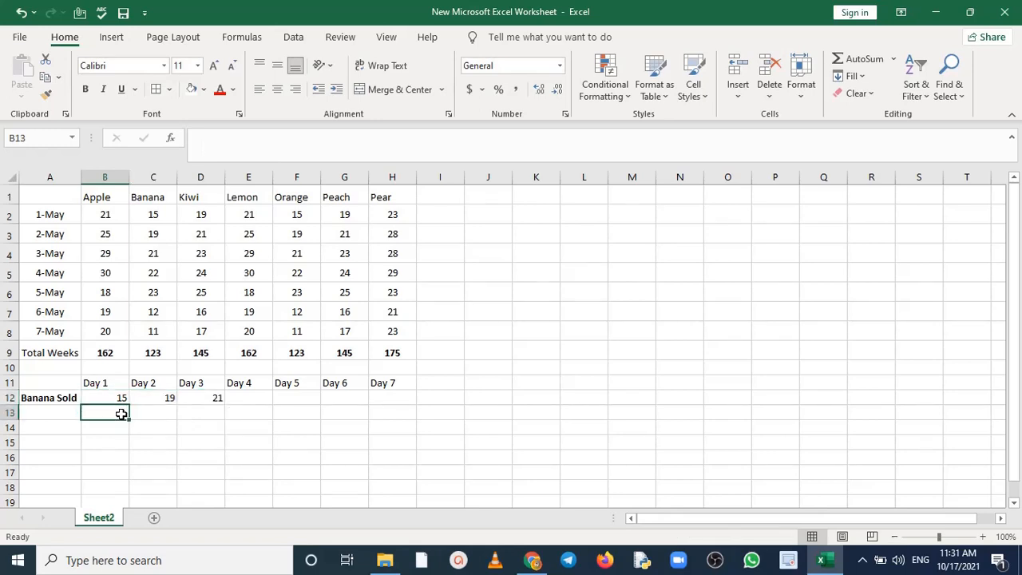
text(=)
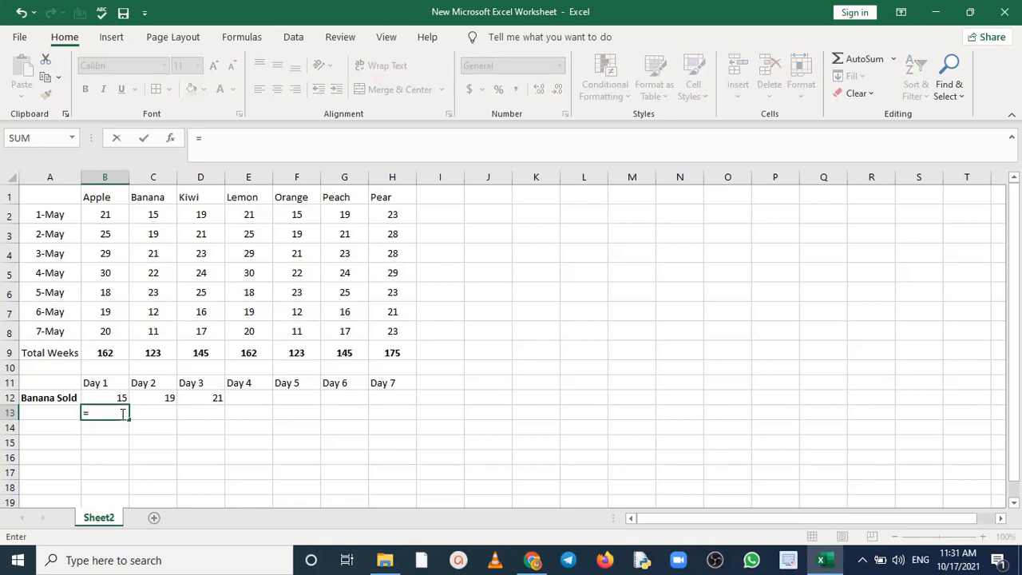
click(113, 397)
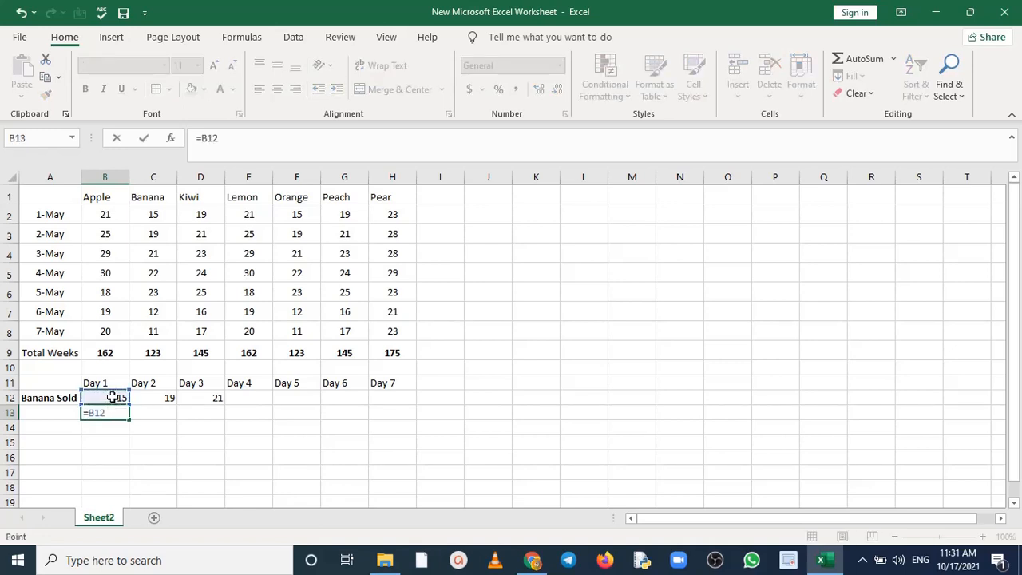
key(ctrl+Return)
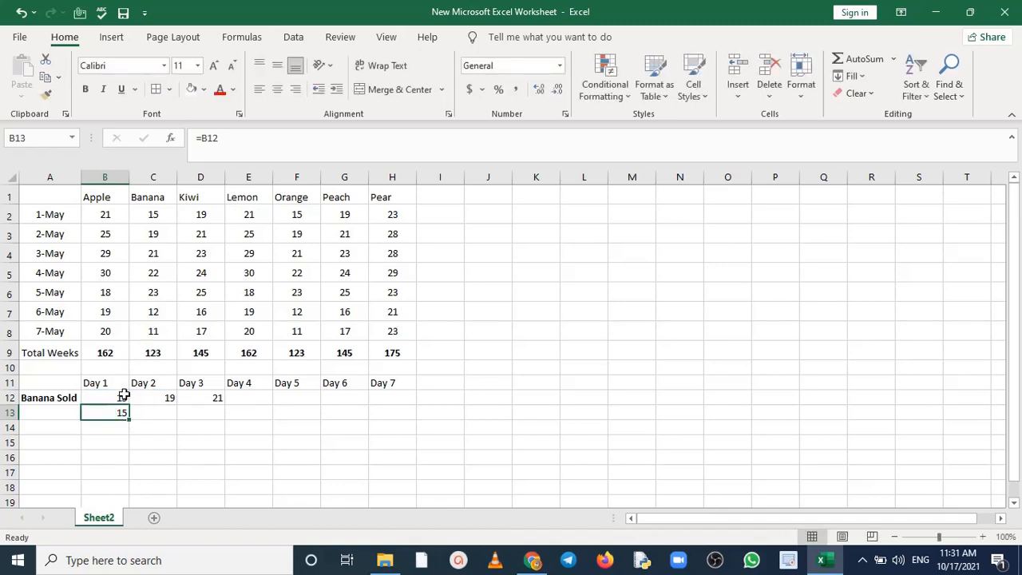
Copy the Day 1 HLOOKUP formula from B12 into B13
click(123, 394)
key(ctrl+c)
click(112, 413)
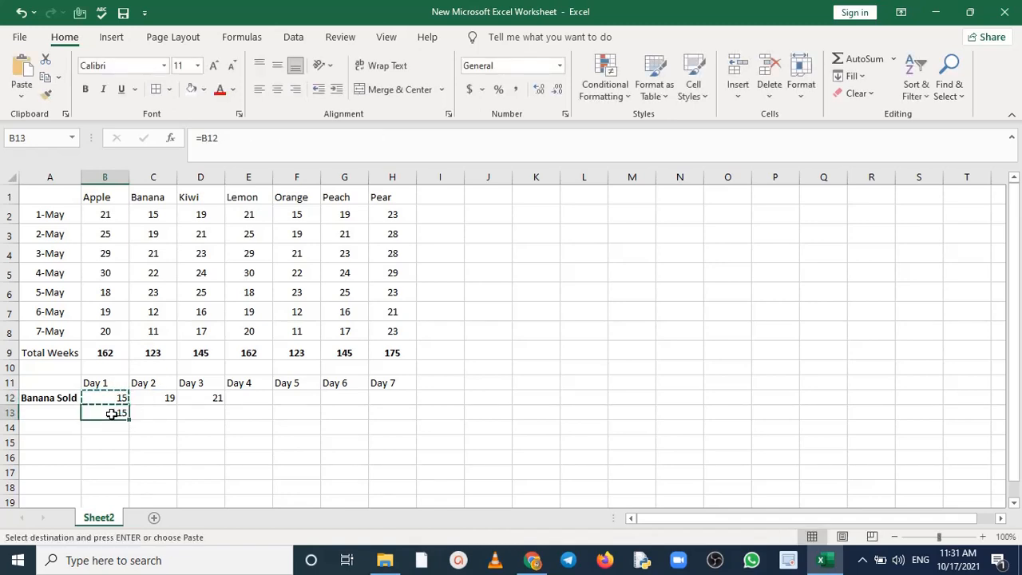
key(ctrl+v)
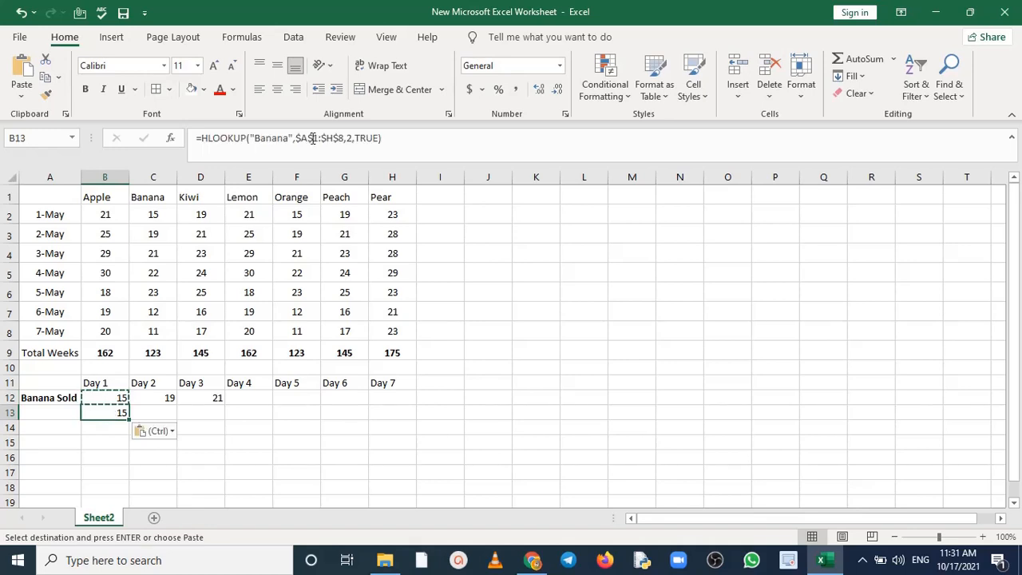
Change the table range in cell B13's HLOOKUP formula to the relative reference A1:H8
click(300, 138)
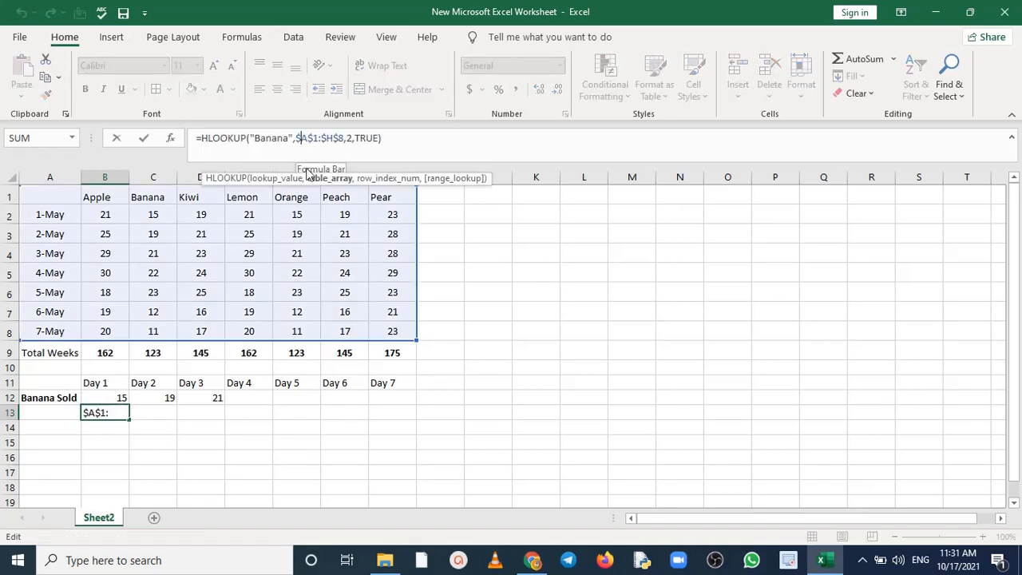
key(BackSpace)
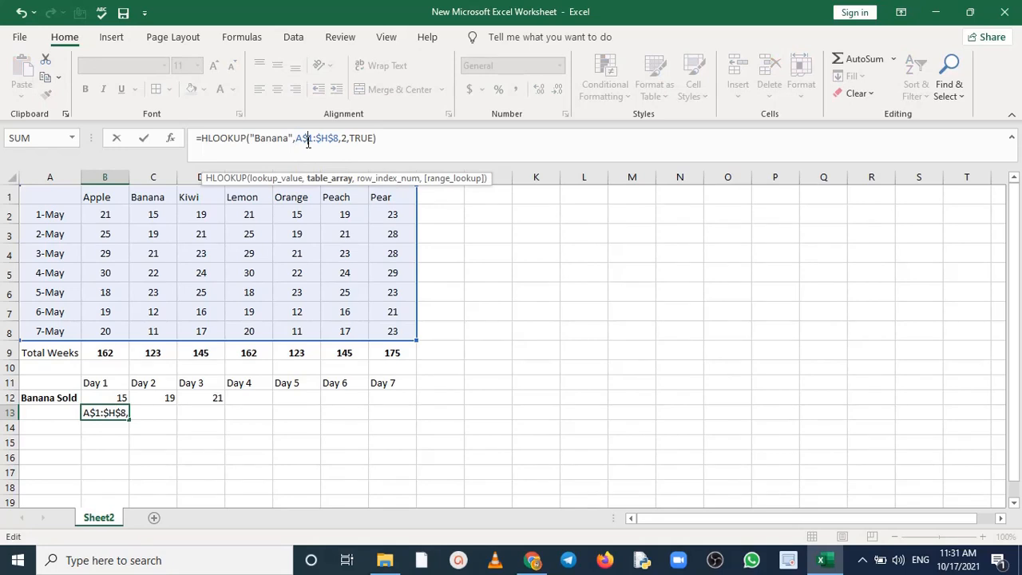
click(308, 140)
key(Delete)
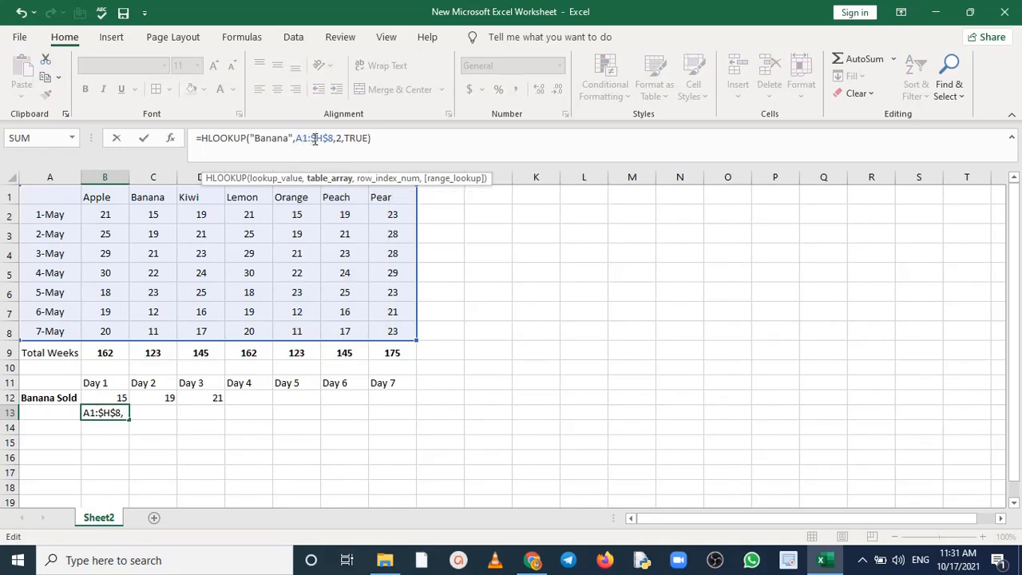
click(314, 139)
key(BackSpace)
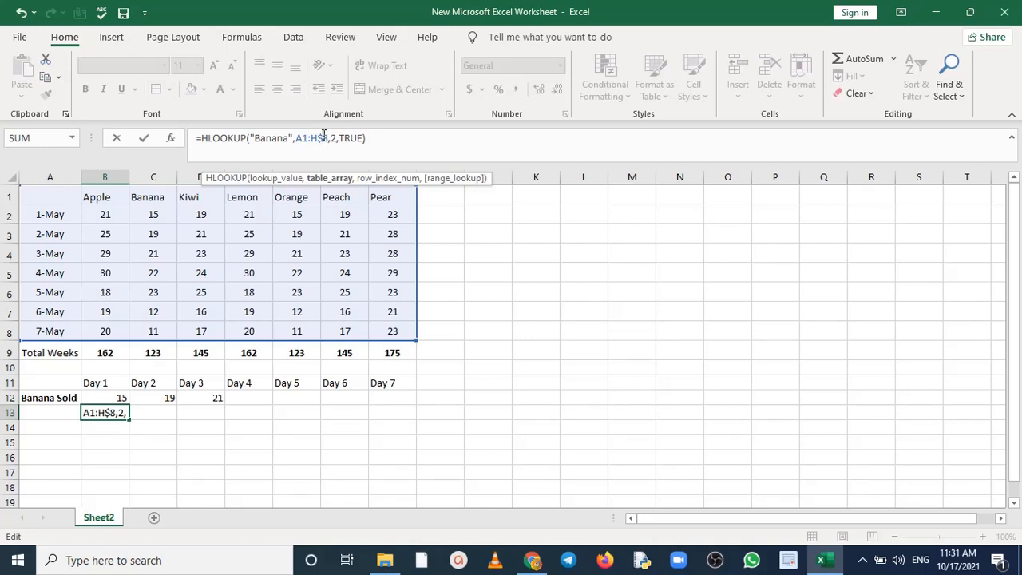
click(323, 138)
key(BackSpace)
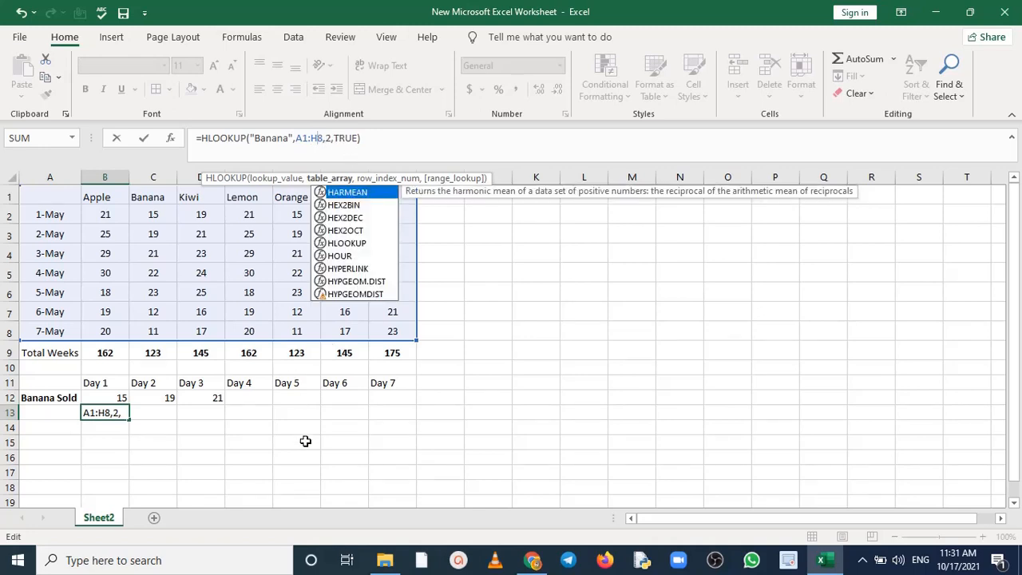
key(Return)
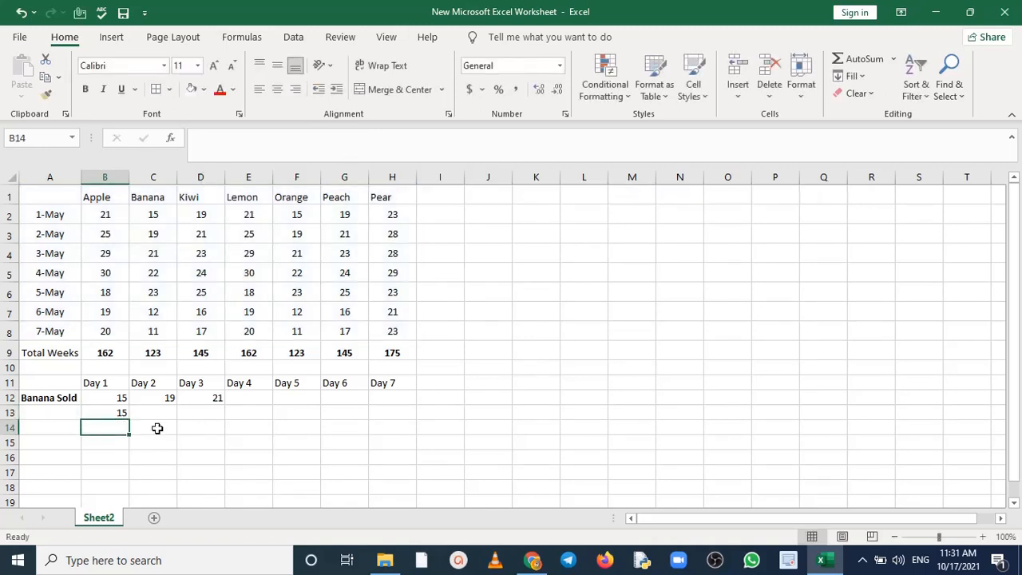
Copy the relative-range formula from B13 into C13 and select the table range within the copied formula
click(124, 413)
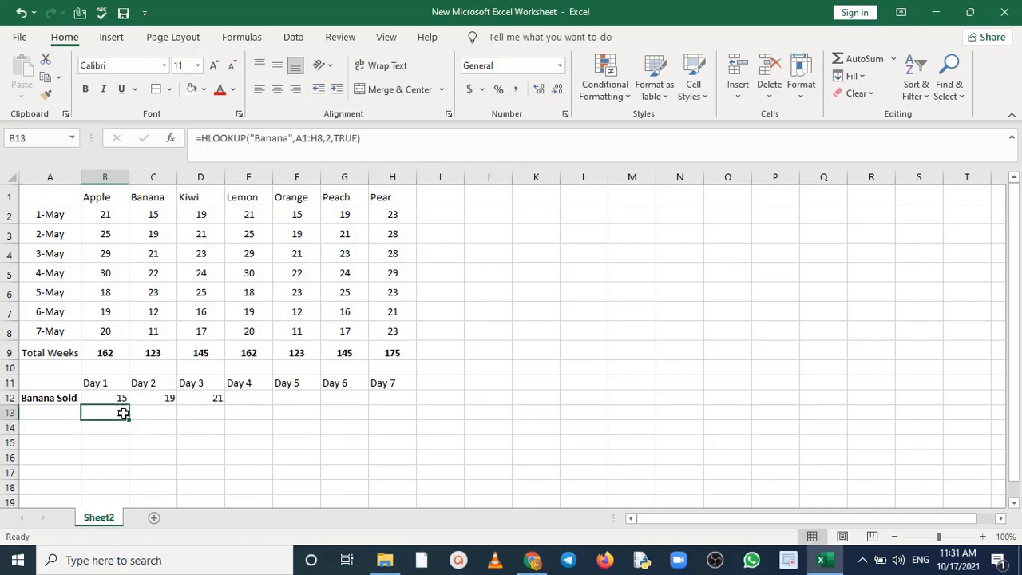
key(ctrl+c)
click(155, 411)
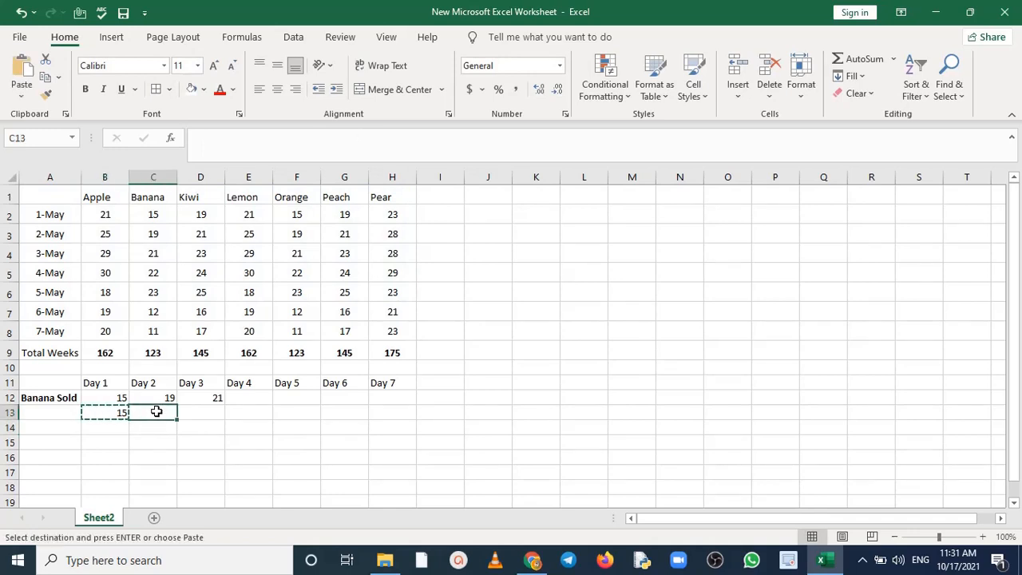
key(ctrl+v)
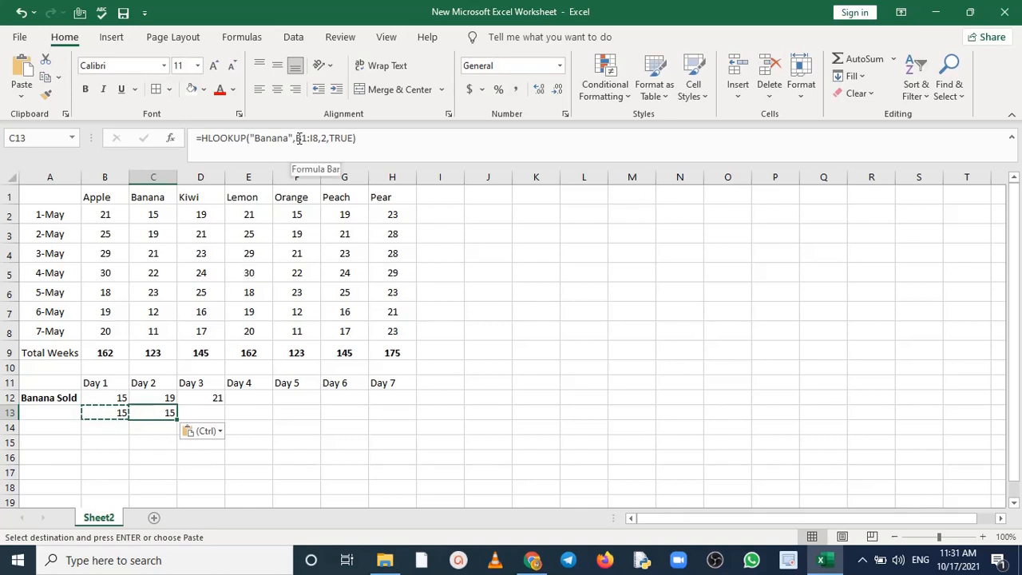
key(Escape)
drag(296, 137, 318, 138)
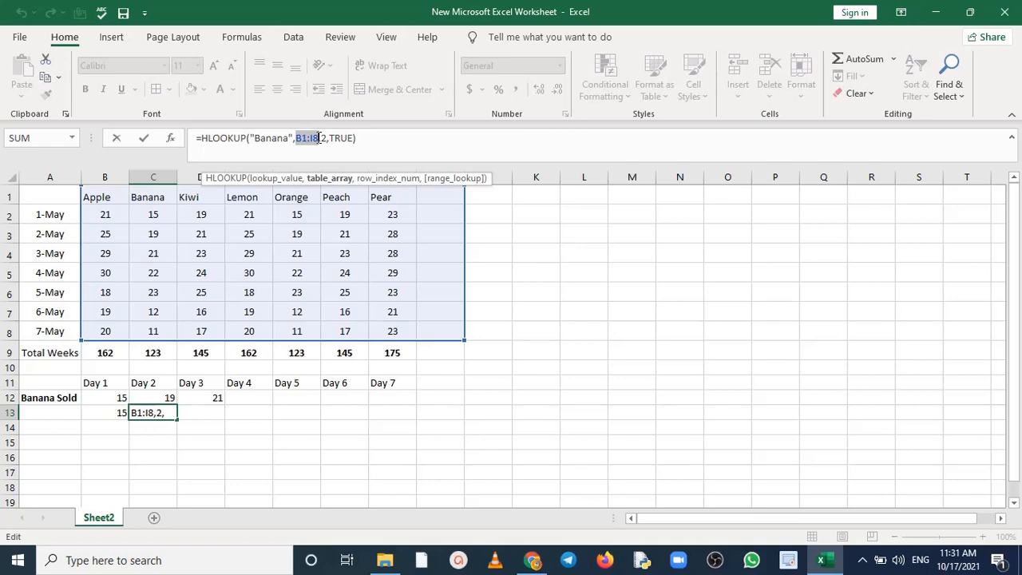
click(192, 456)
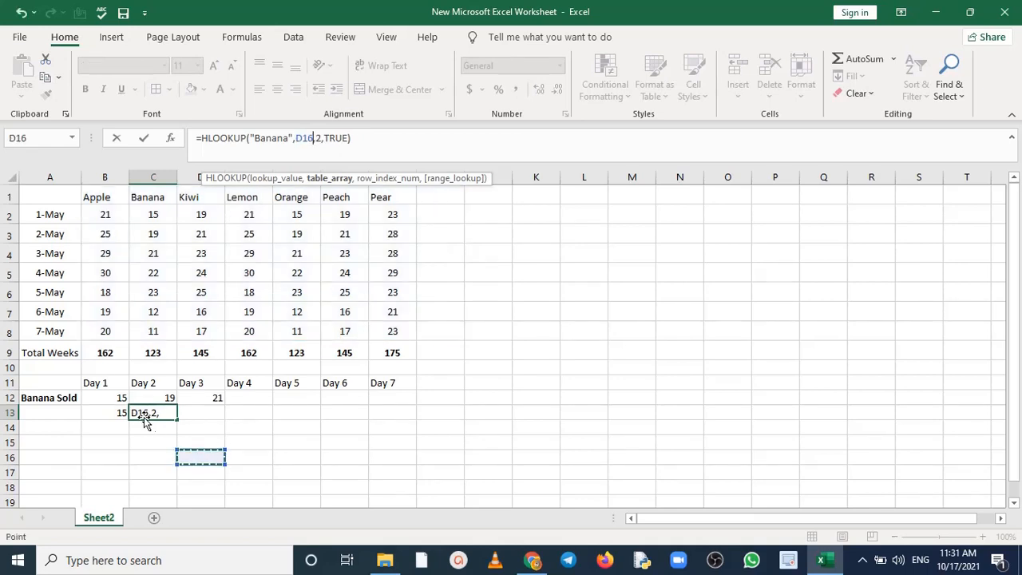
click(124, 398)
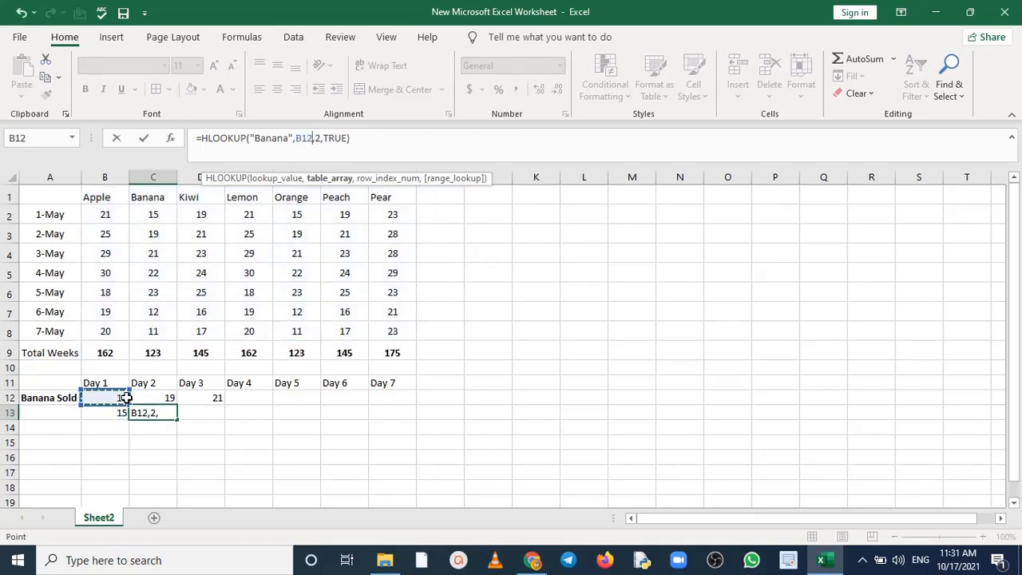
click(120, 414)
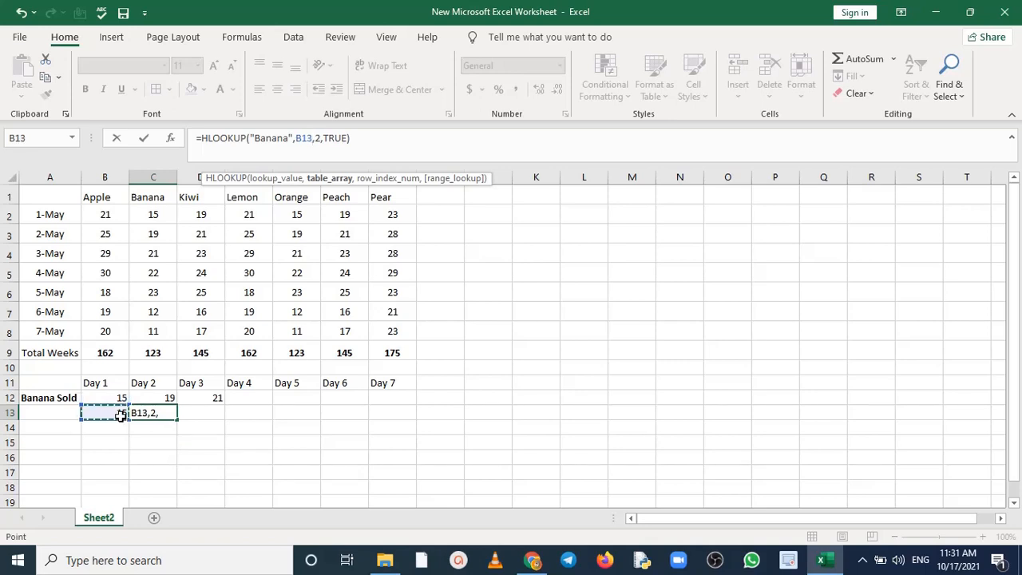
drag(119, 414, 143, 413)
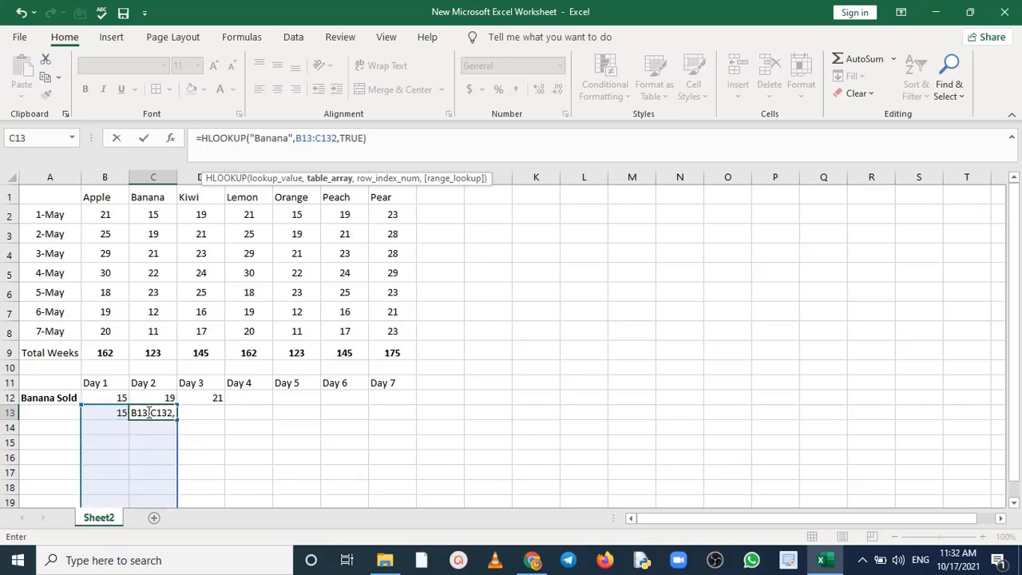
click(243, 439)
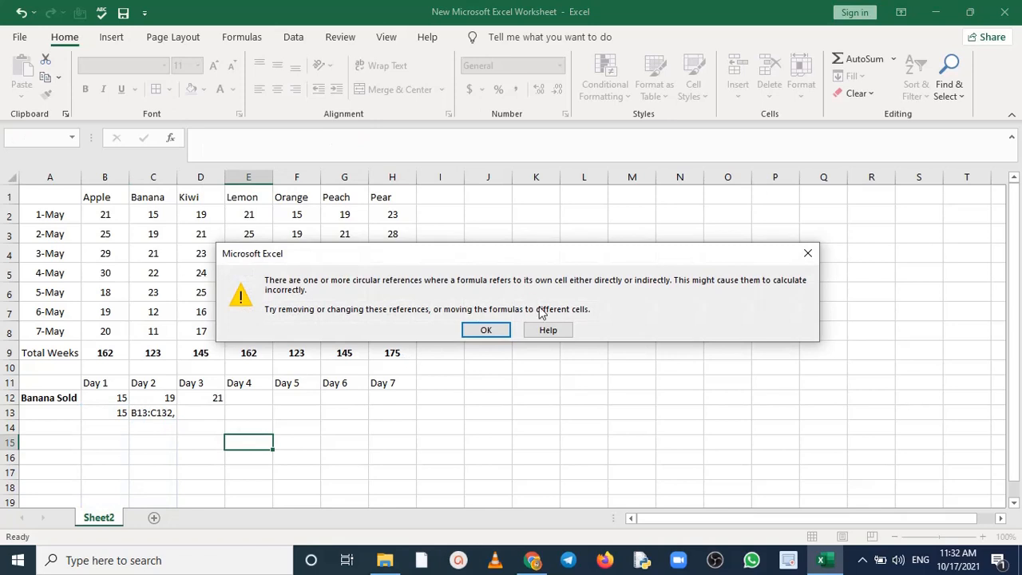
click(807, 253)
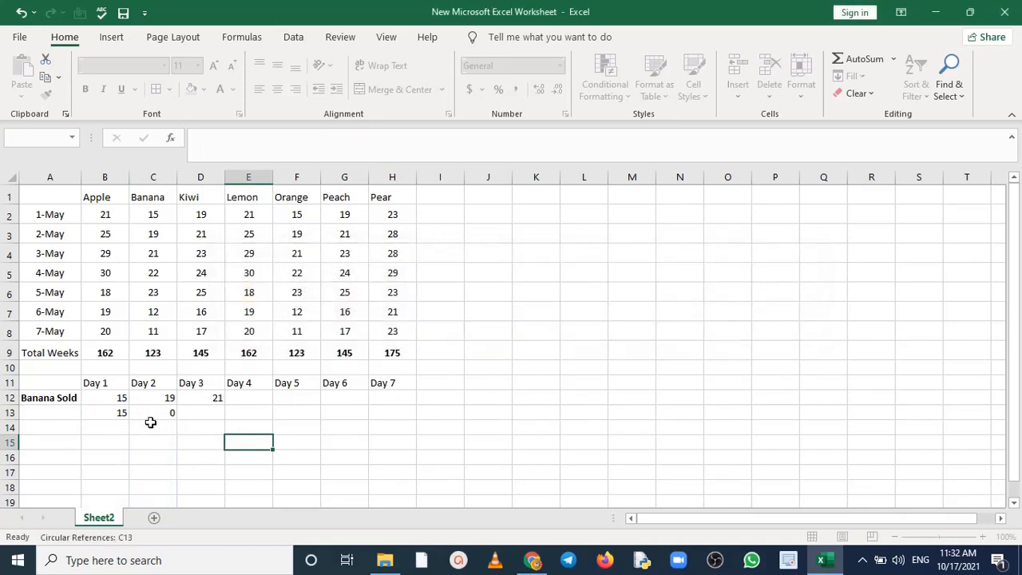
Clear the test formulas from cells B13 and C13, and copy the Day 1 HLOOKUP formula from B12 into B13
drag(114, 412, 170, 412)
key(Delete)
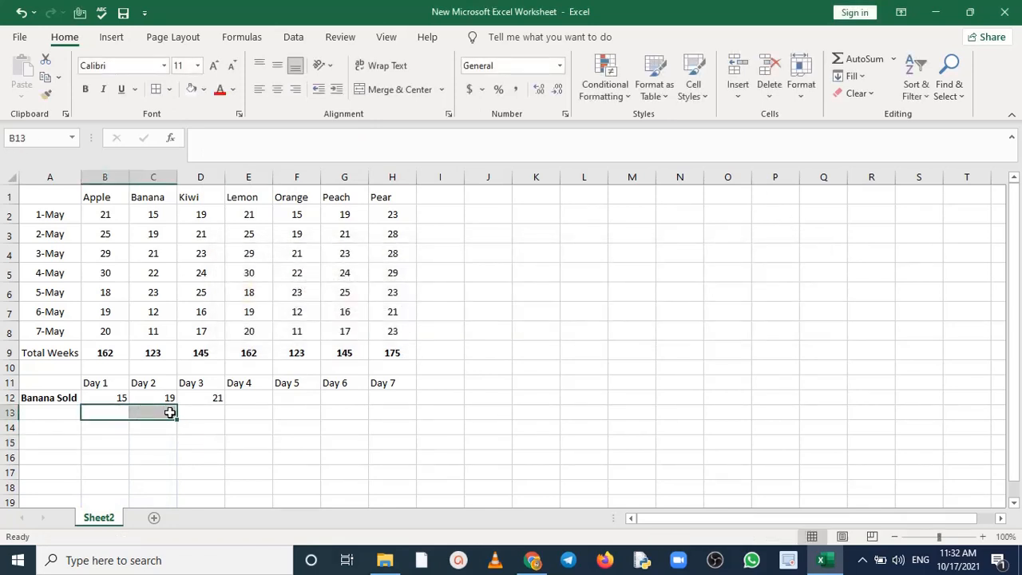
click(124, 395)
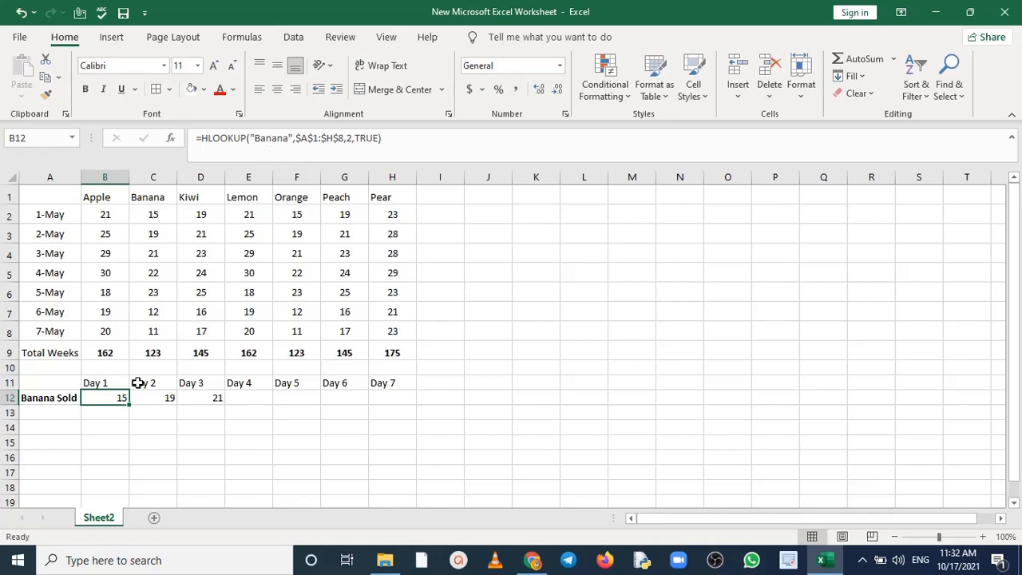
key(ctrl+c)
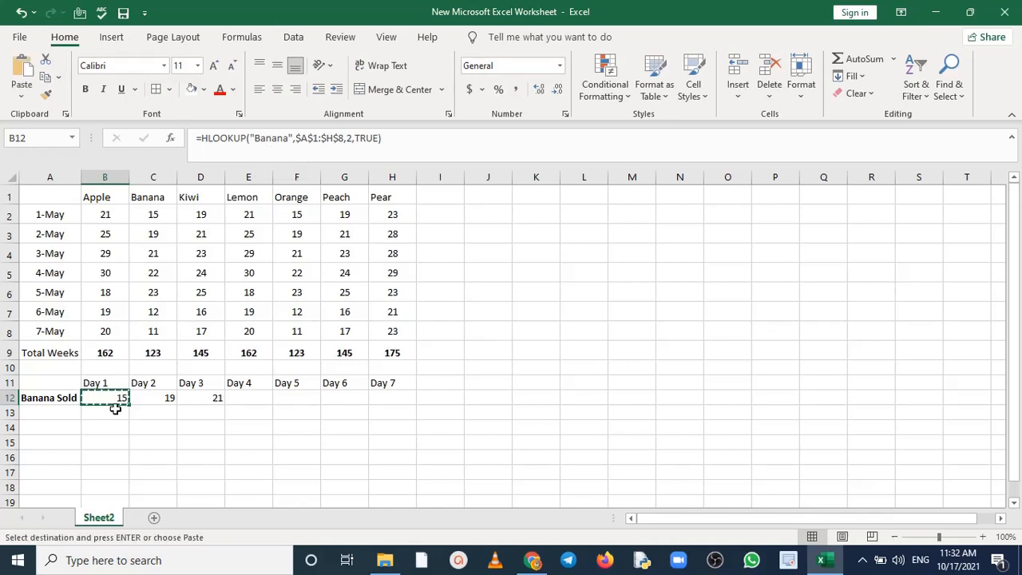
click(116, 408)
key(ctrl+v)
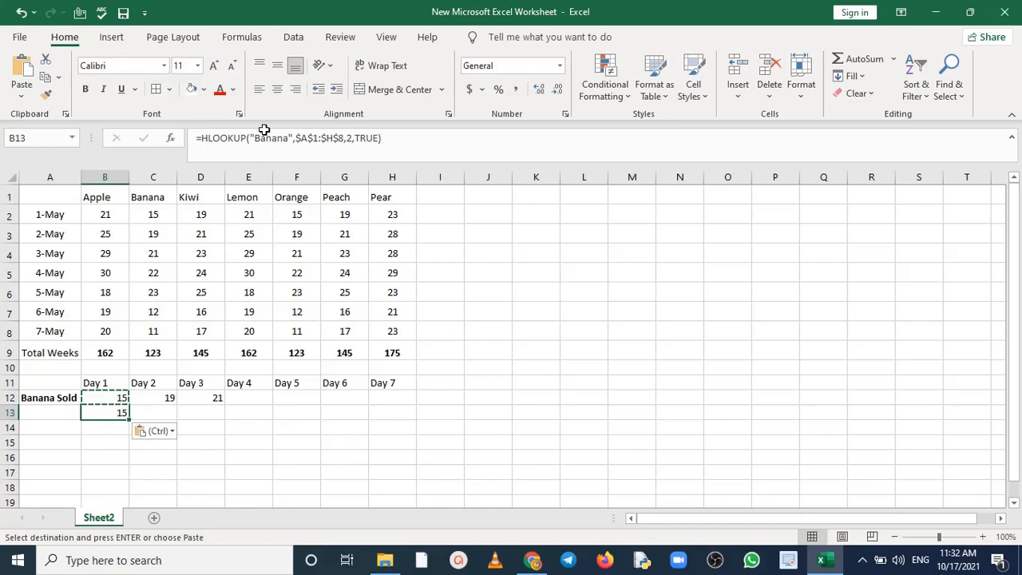
Replace the lookup value "Banana" in cell B13's formula with the cell reference C1
drag(256, 138, 291, 138)
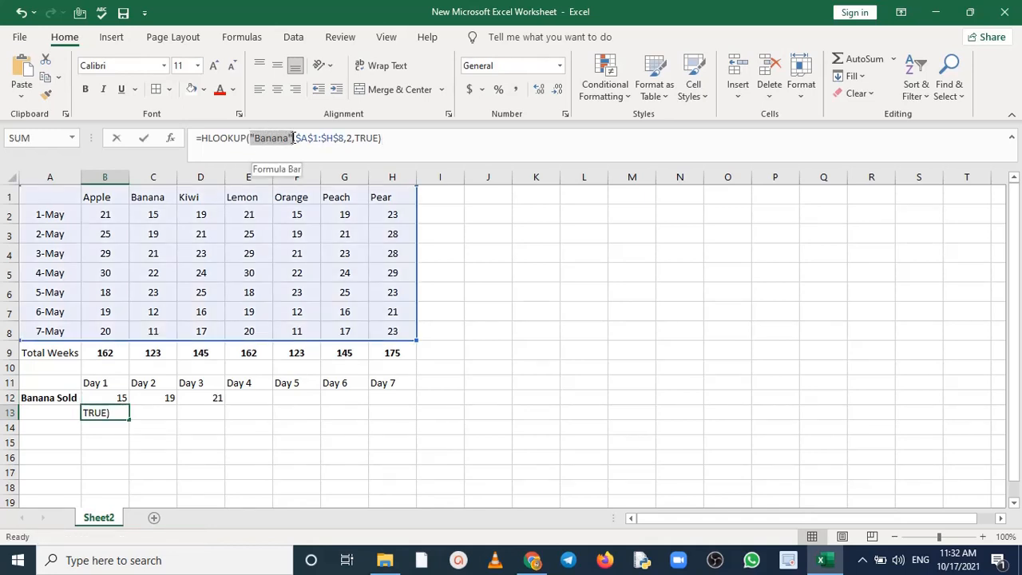
text(c1)
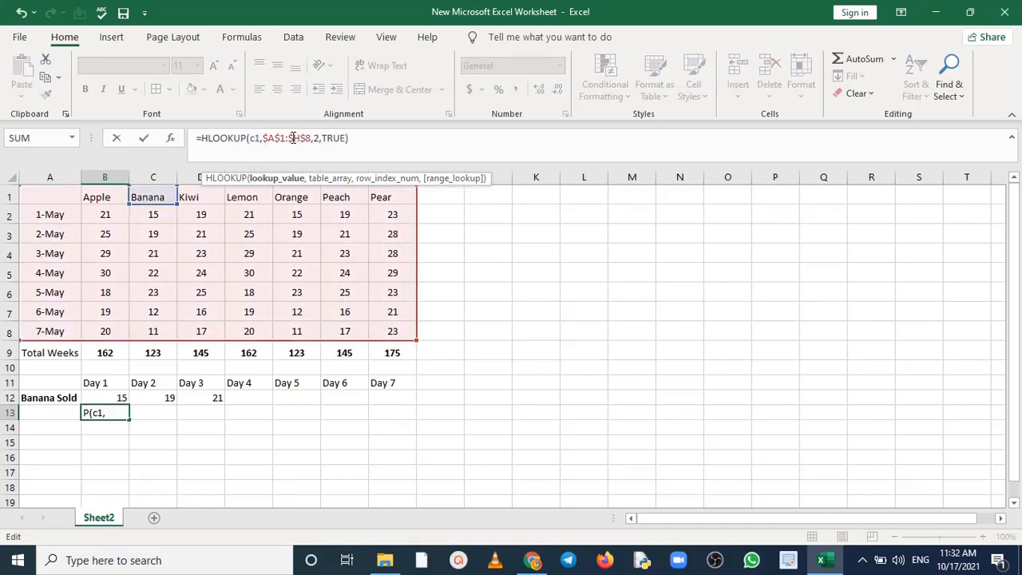
key(Return)
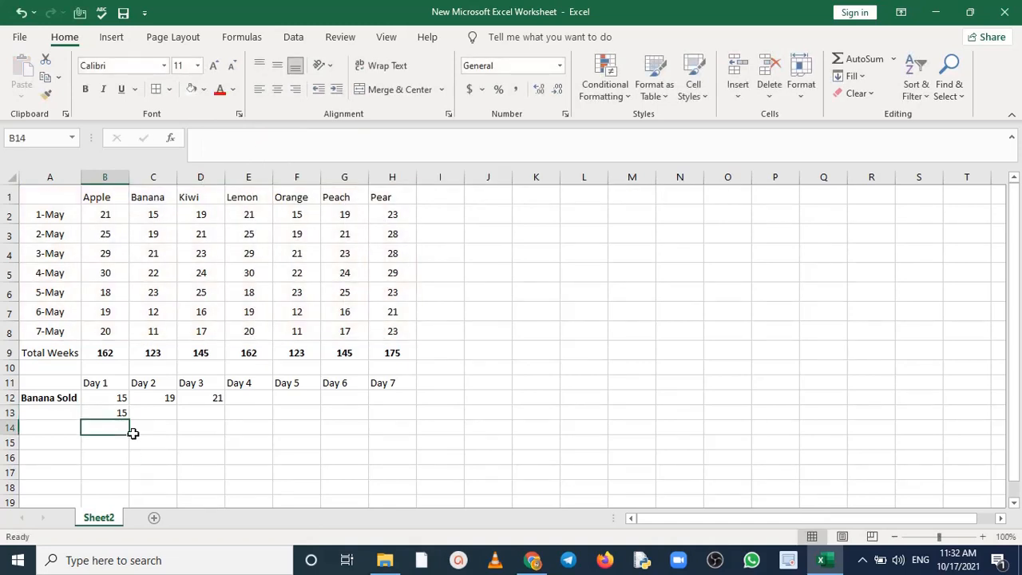
Copy the B13 formula into cell C13 and set its row index to 3
click(115, 414)
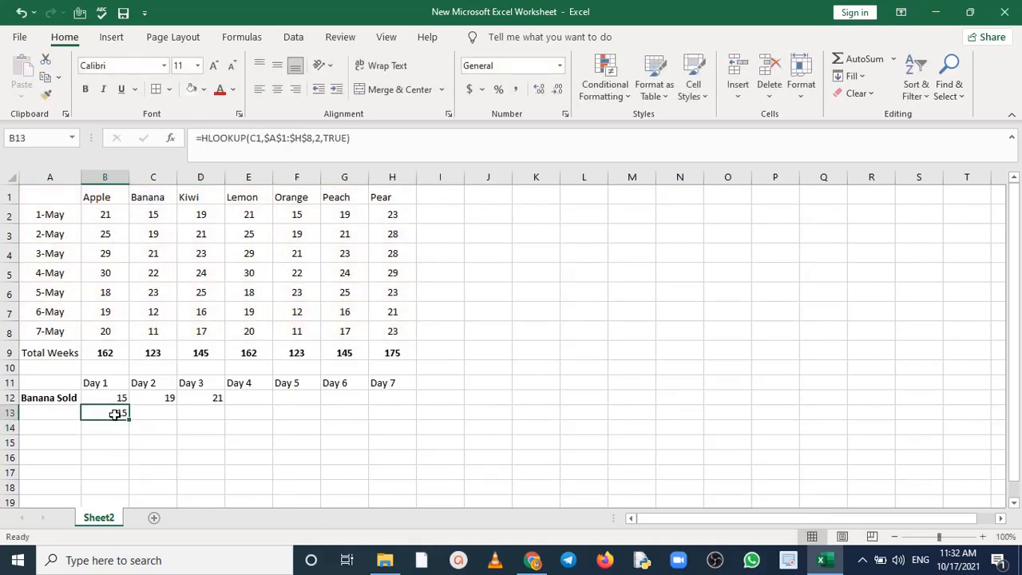
key(ctrl+c)
click(160, 412)
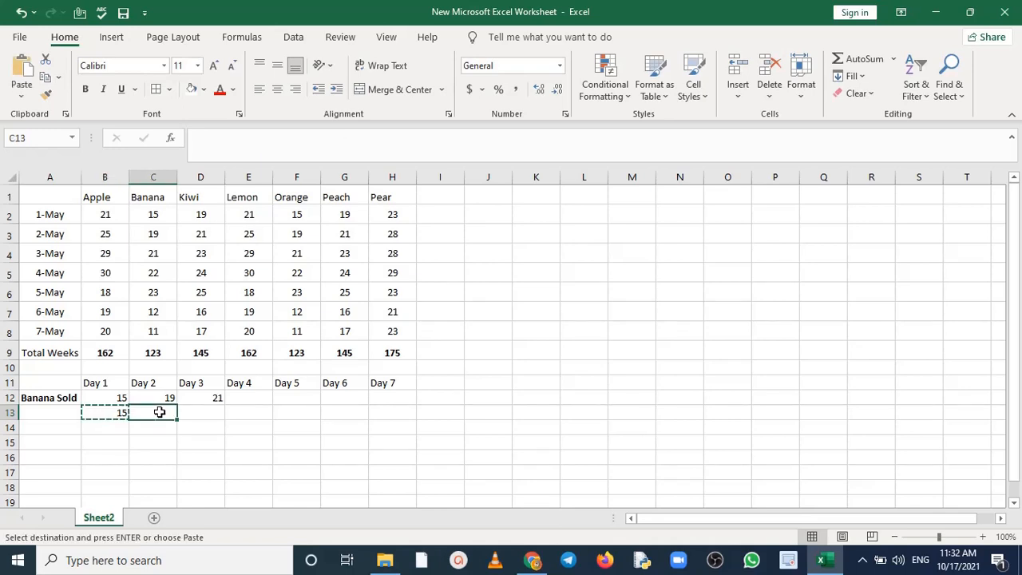
key(ctrl+v)
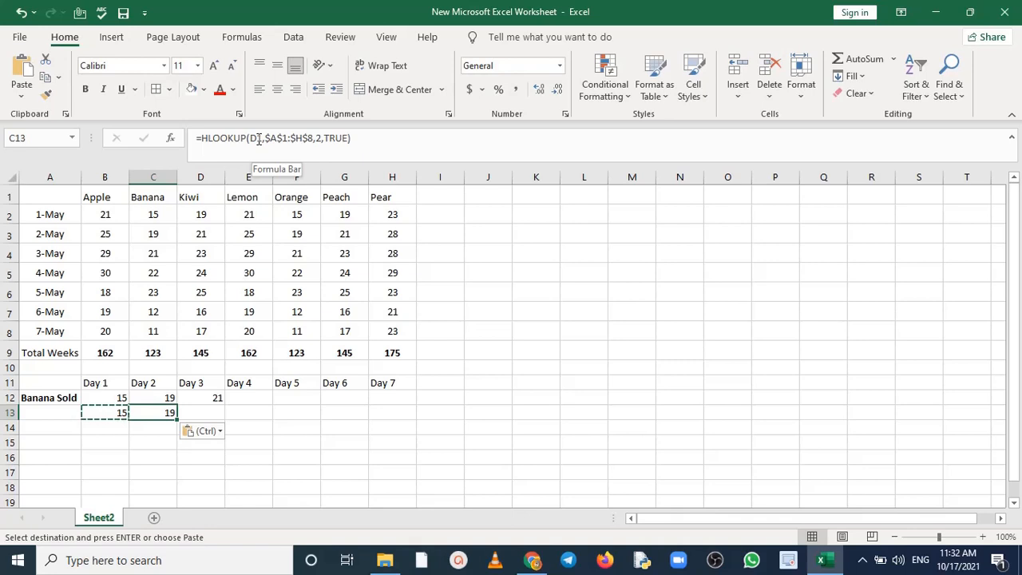
click(319, 139)
text(3)
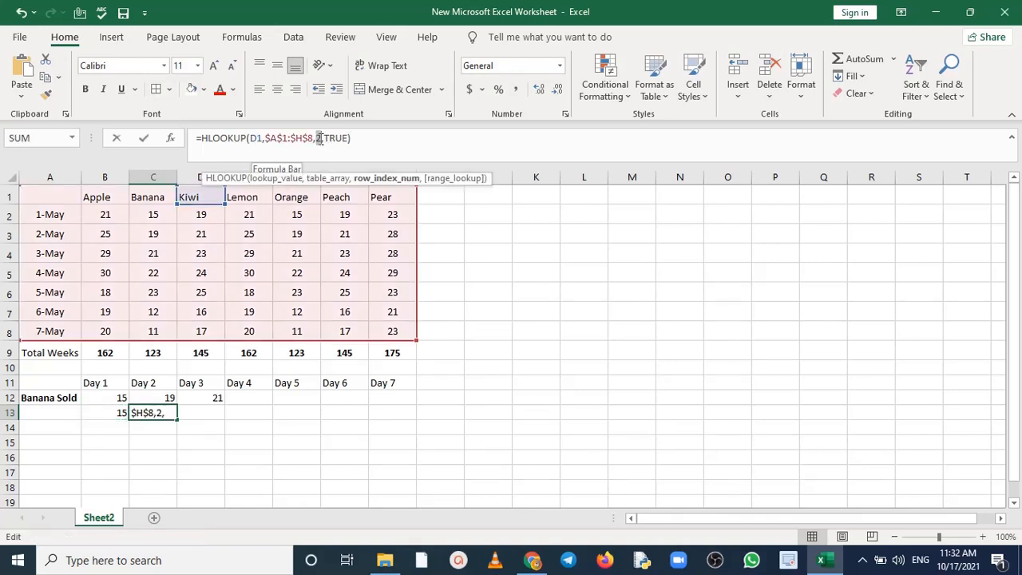
key(Return)
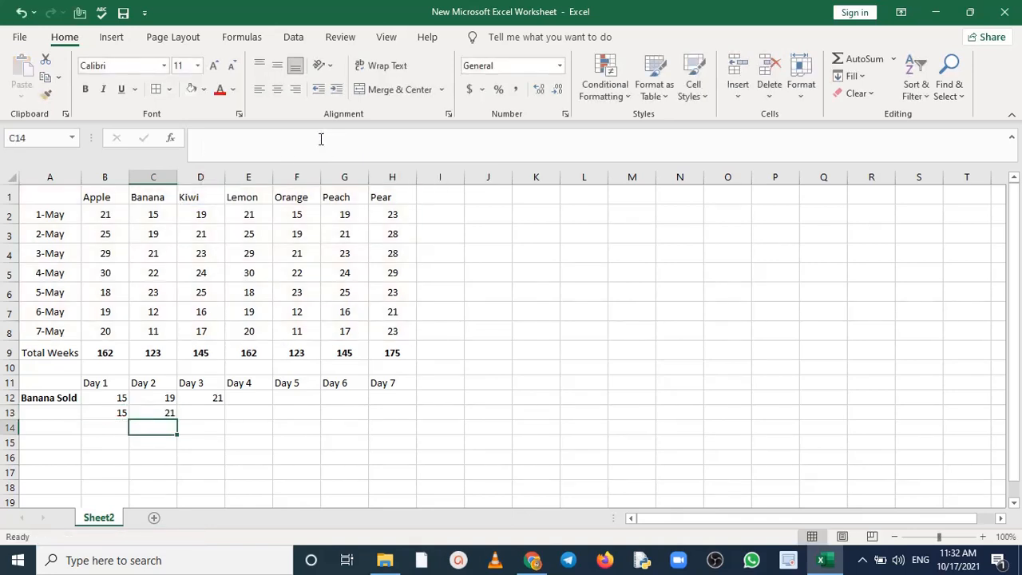
Set the lookup value in cell C13's formula to the absolute reference $C$1
click(146, 412)
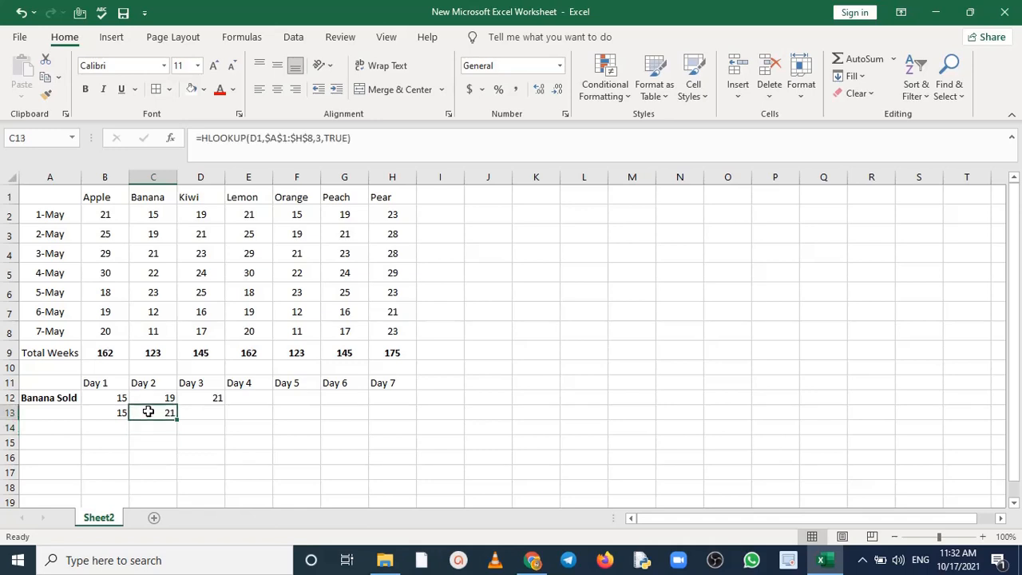
click(259, 138)
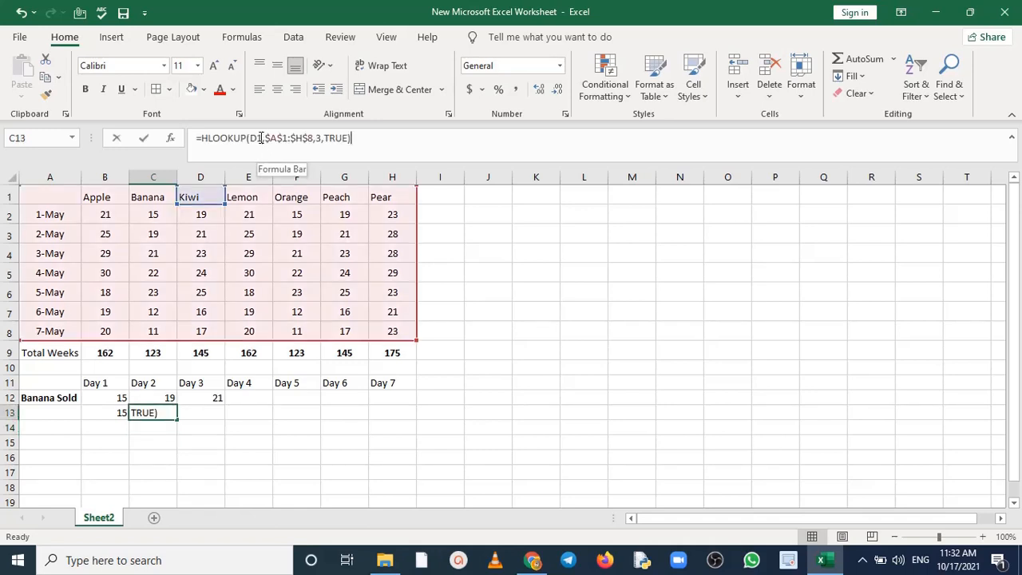
double_click(252, 138)
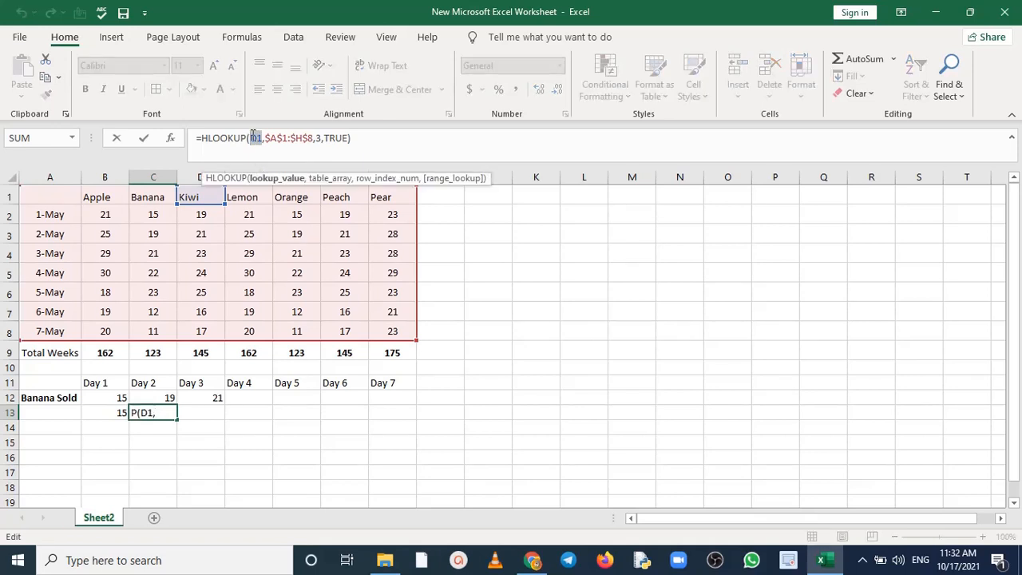
text($C)
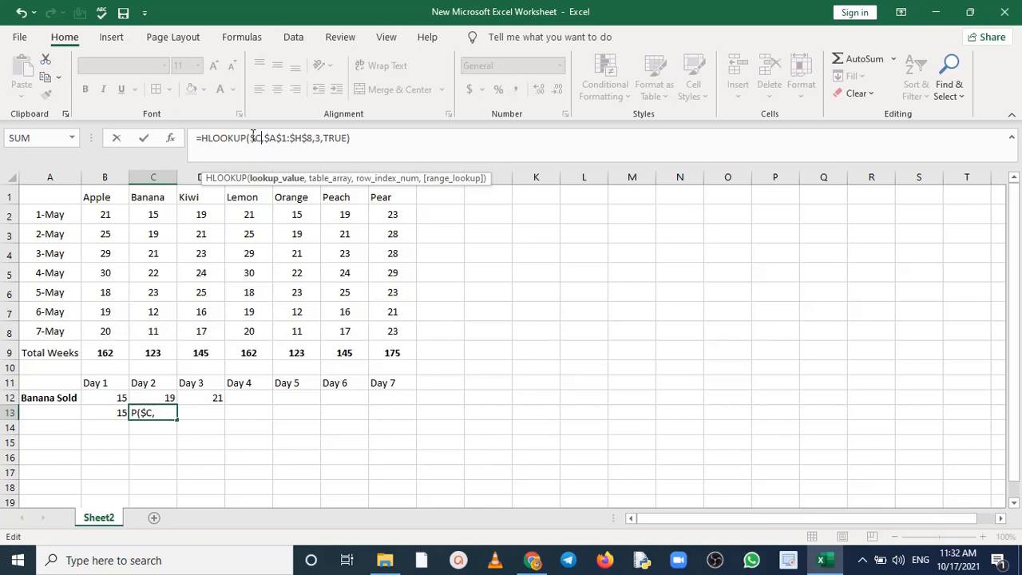
text($1)
key(Return)
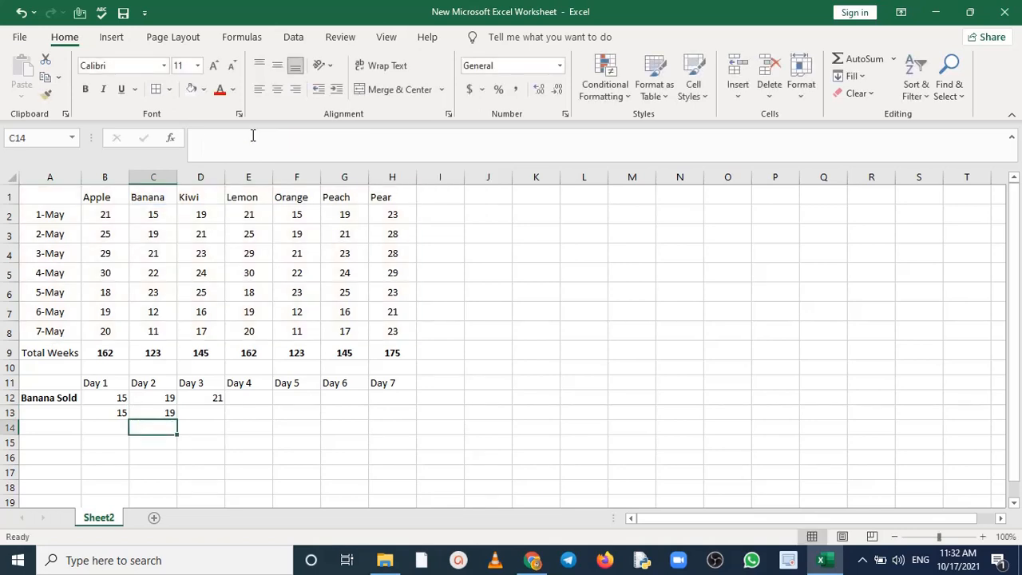
click(160, 413)
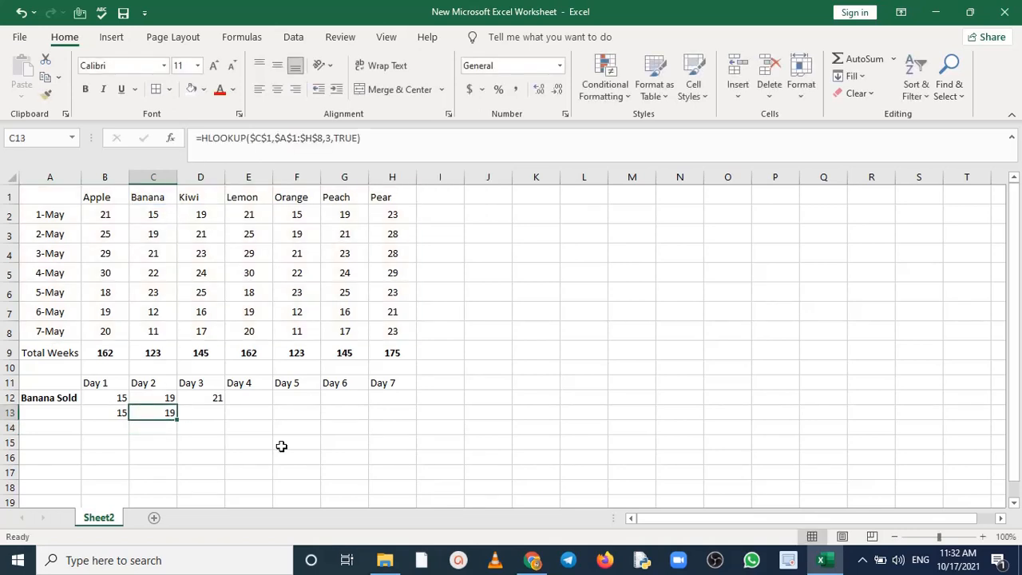